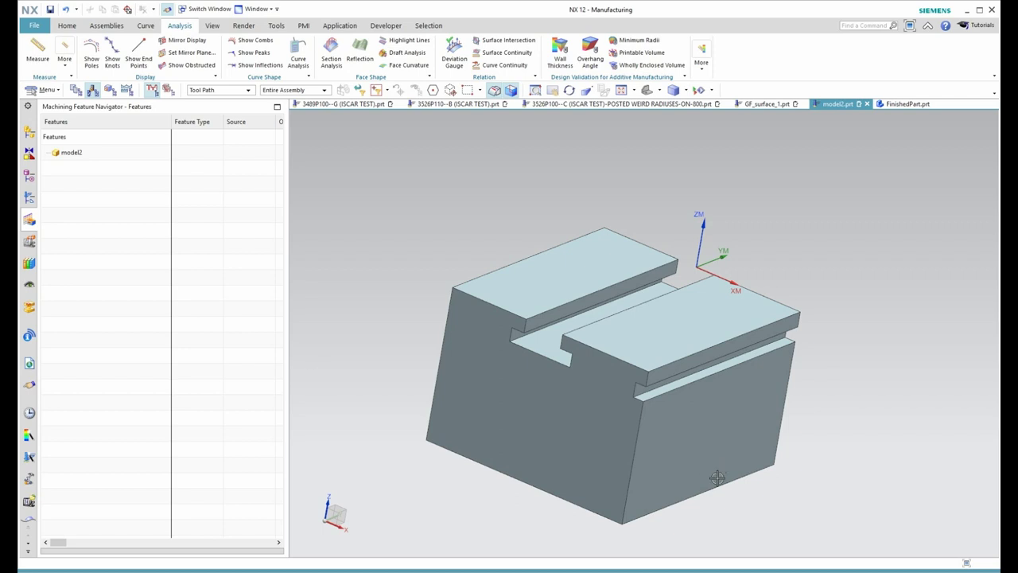
Step: Show the part's machining tools in the Operation Navigator, preview MILL on the model, and open the T_CUTTER definition for inspection
scroll(635, 450, "up", 3)
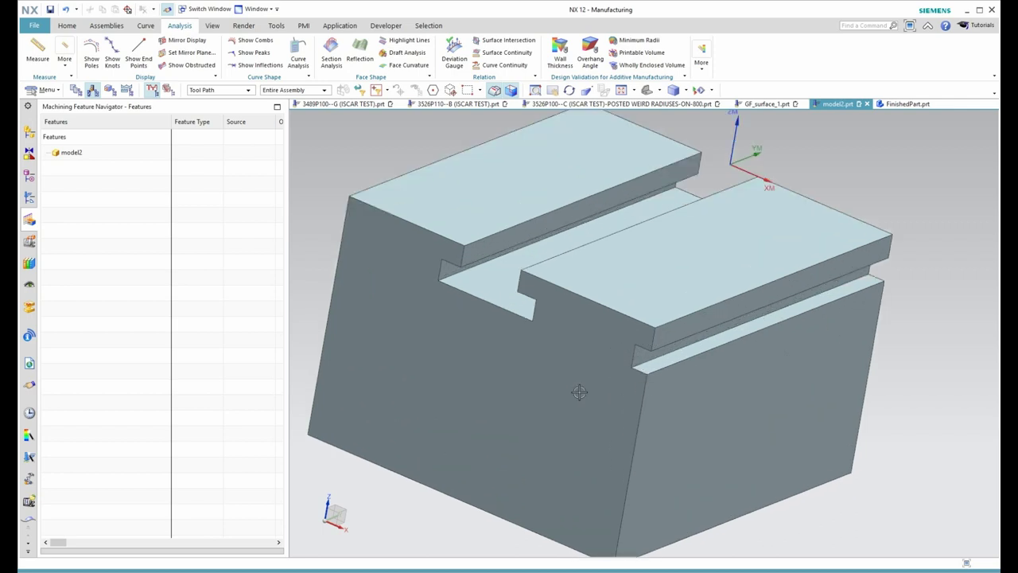
scroll(573, 336, "down", 1)
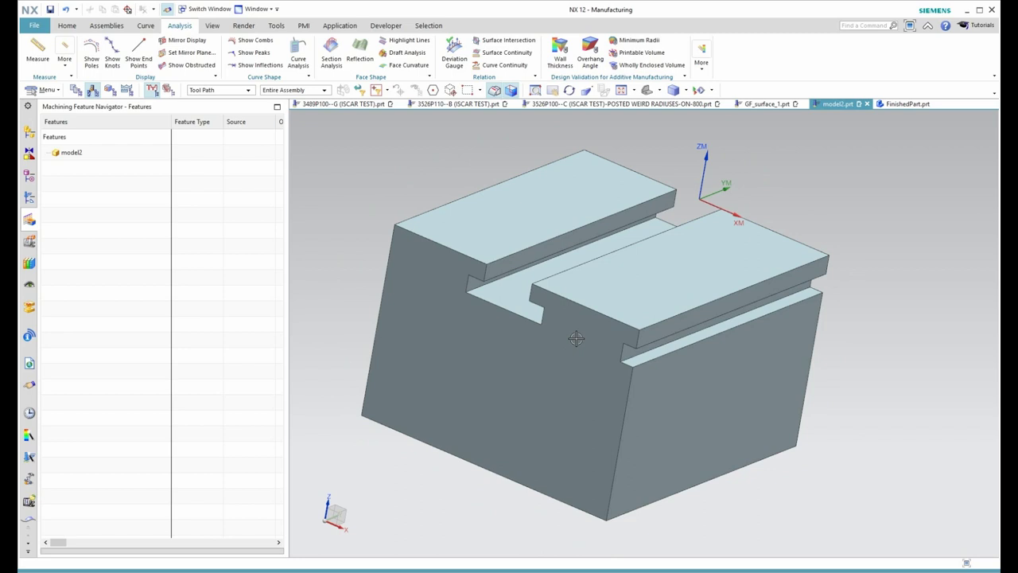
left_click(30, 196)
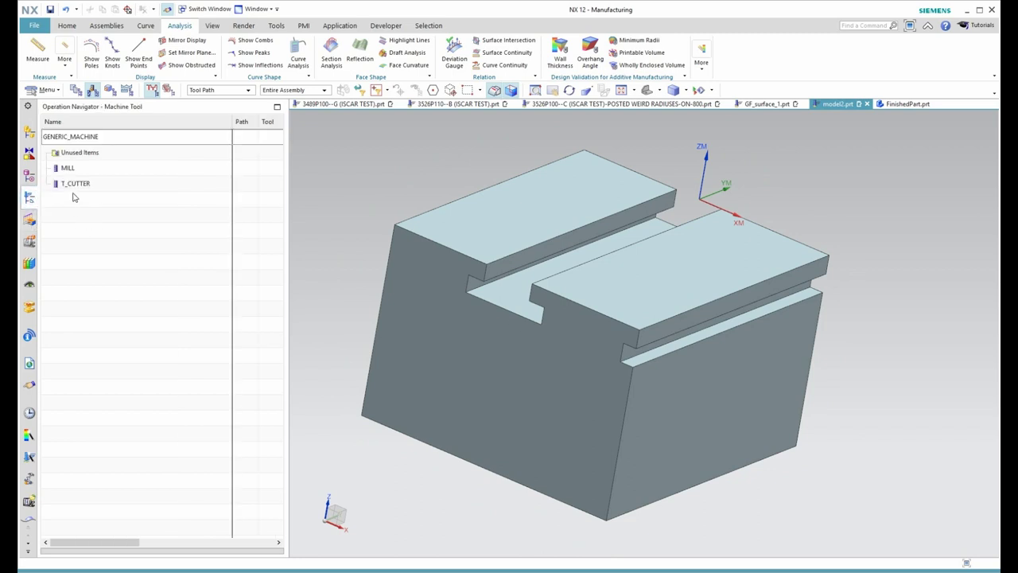
left_click(68, 168)
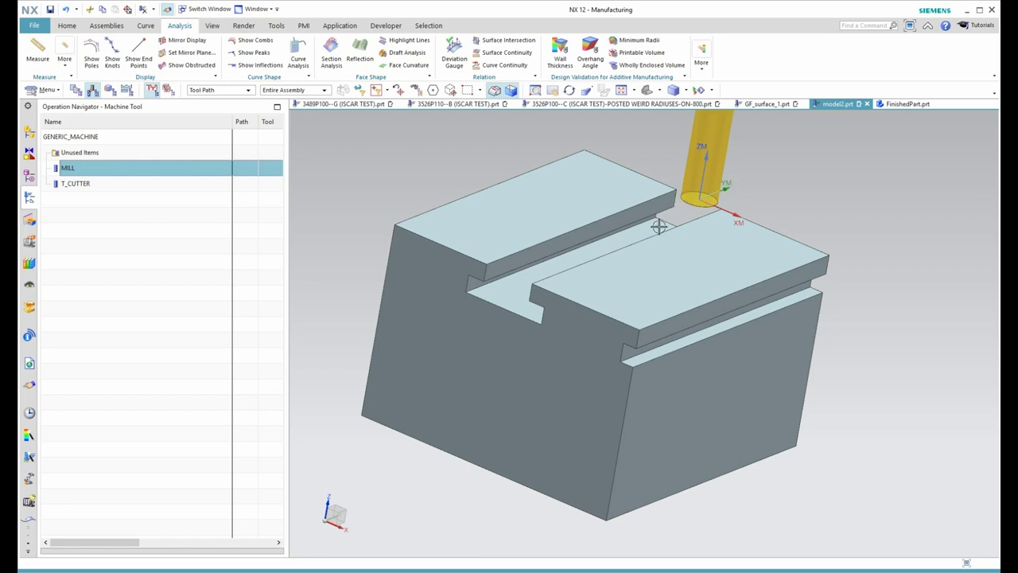
left_click(74, 184)
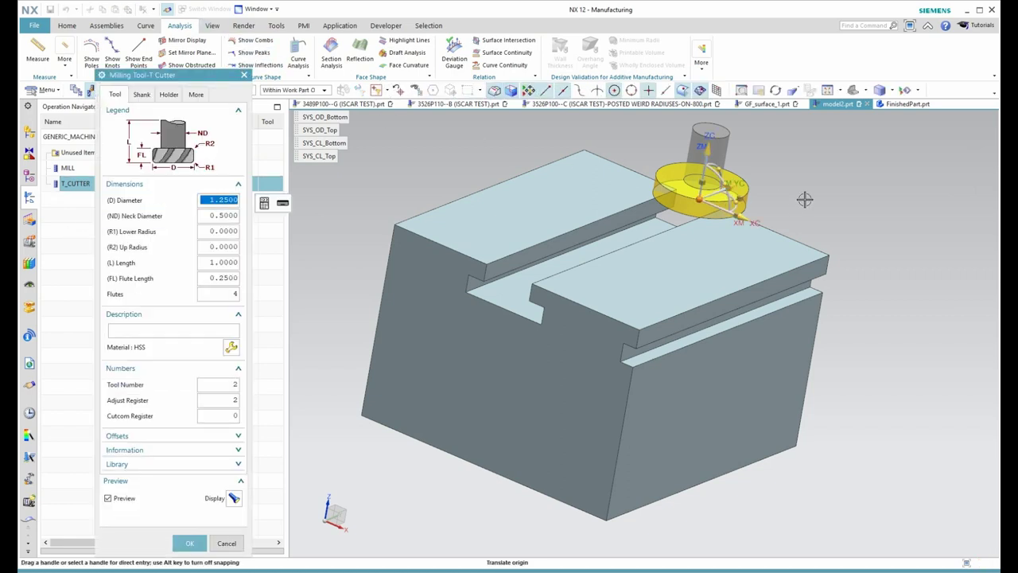
scroll(787, 193, "up", 3)
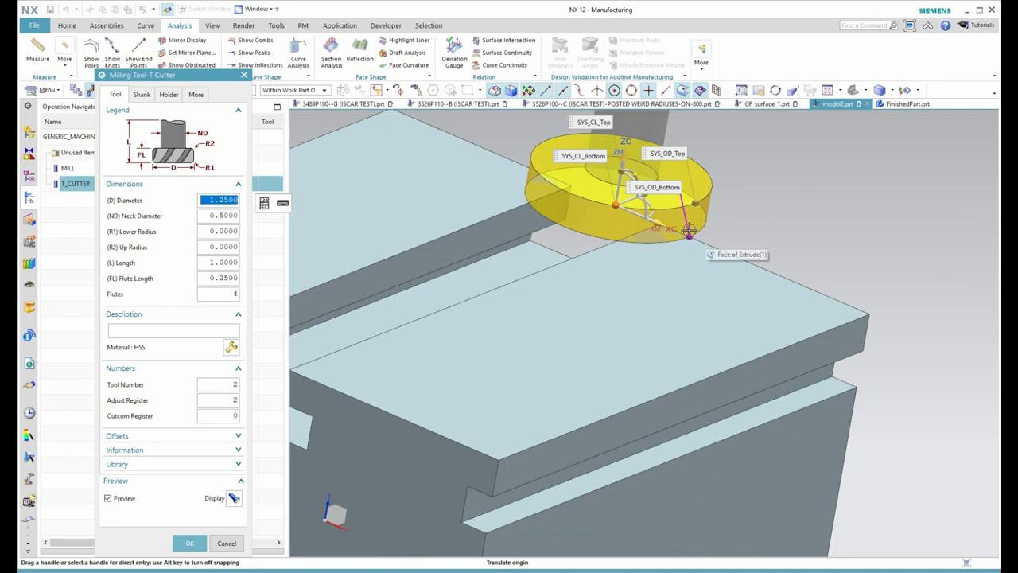
Step: Examine the T-cutter's SYS_OD_Bottom and SYS_OD_Top tracking points and cancel out of the tool definition
left_click(193, 96)
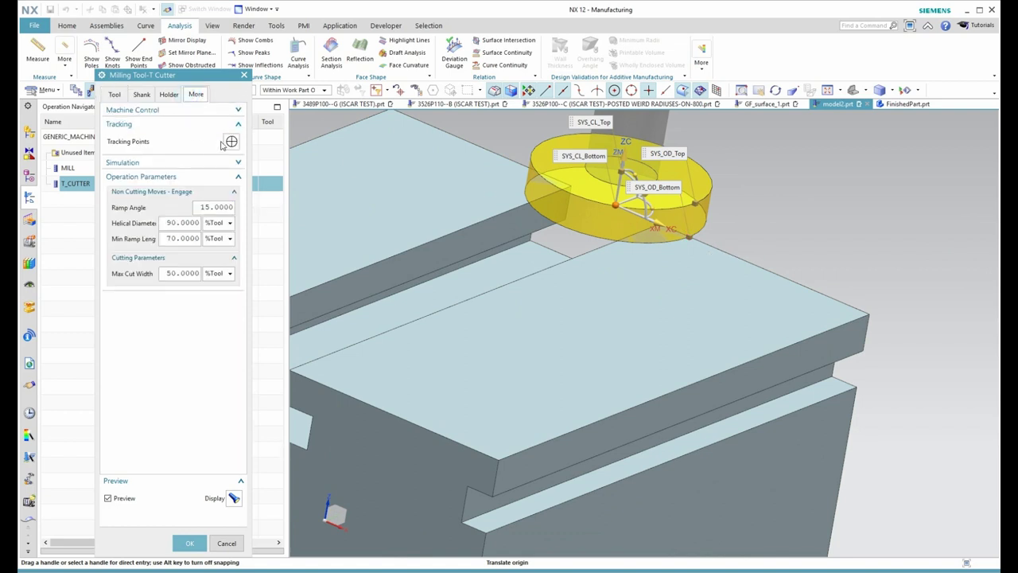
left_click(232, 142)
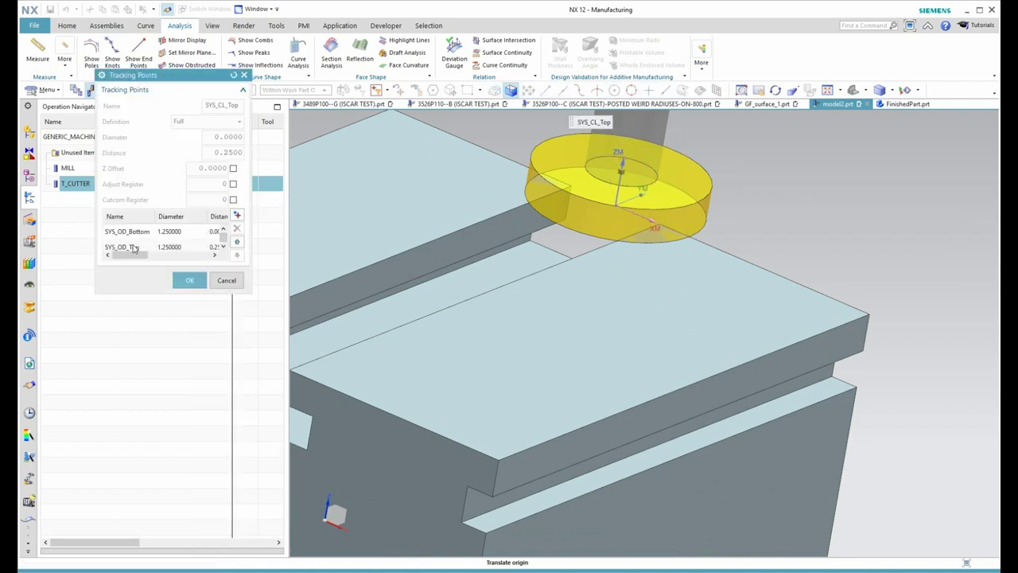
left_click(130, 232)
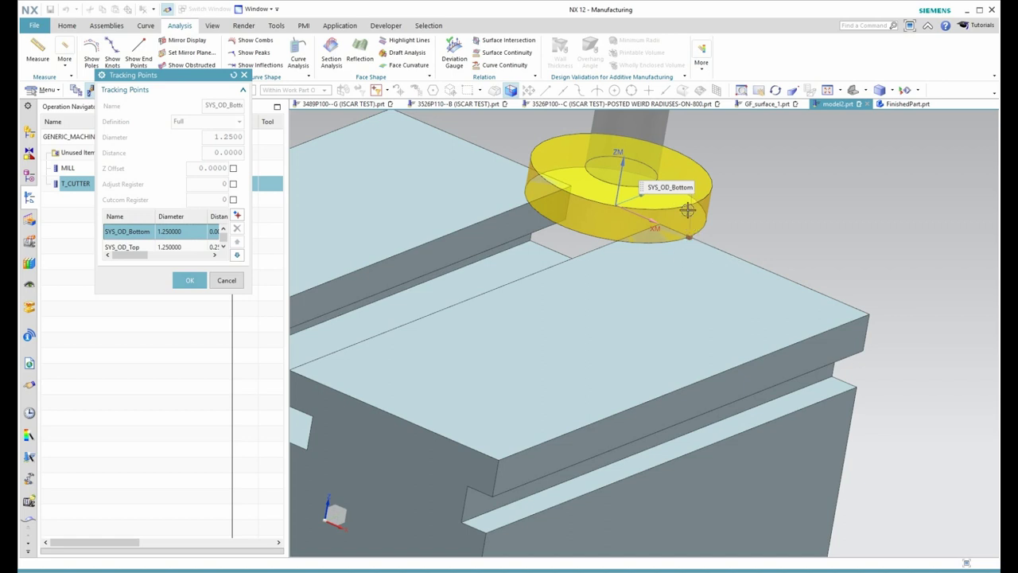
left_click(127, 247)
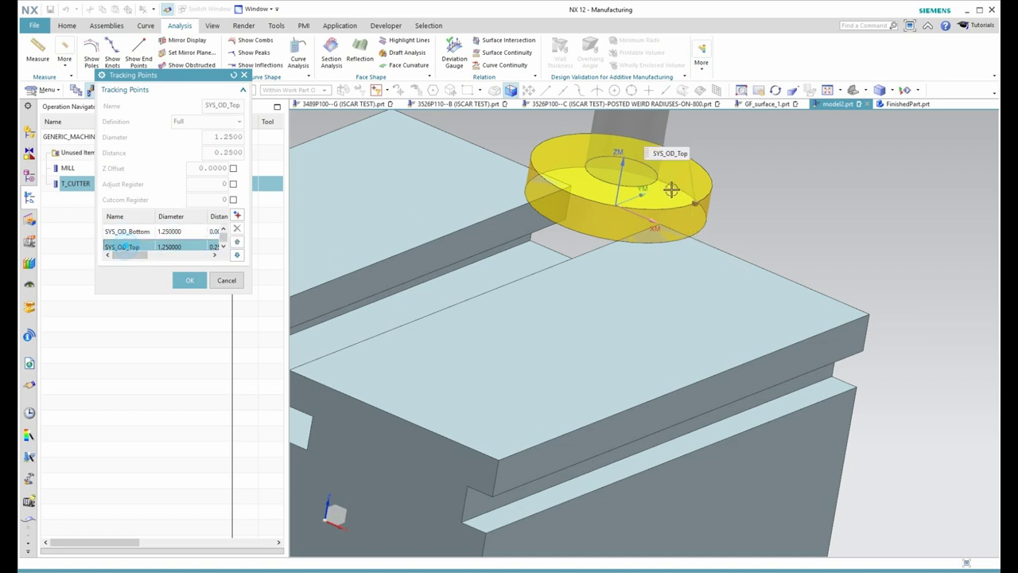
left_click(227, 281)
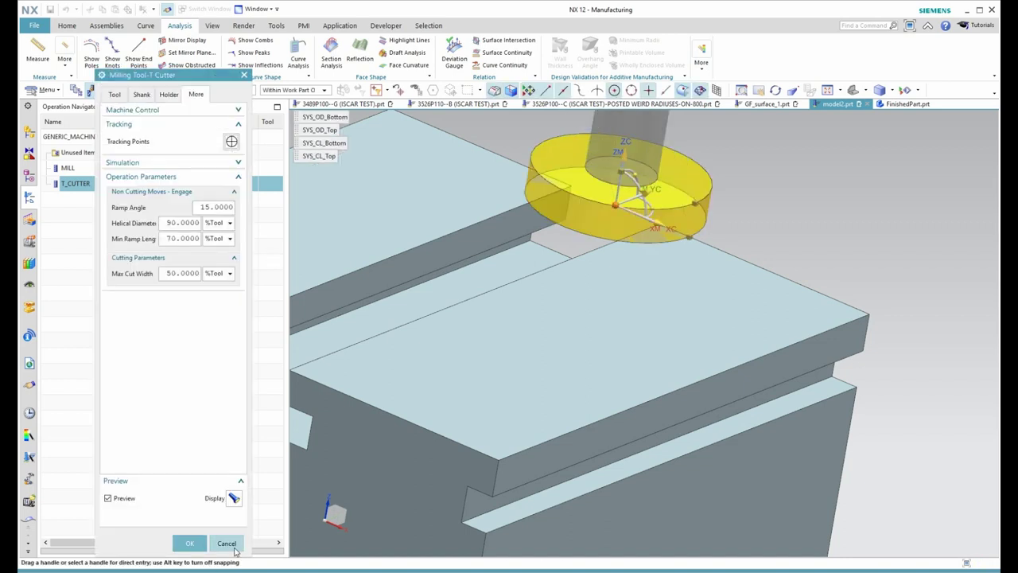
left_click(226, 542)
Step: Create a mill_planar Groove Milling operation that uses the T_CUTTER tool and the WORKPIECE geometry
scroll(844, 198, "down", 3)
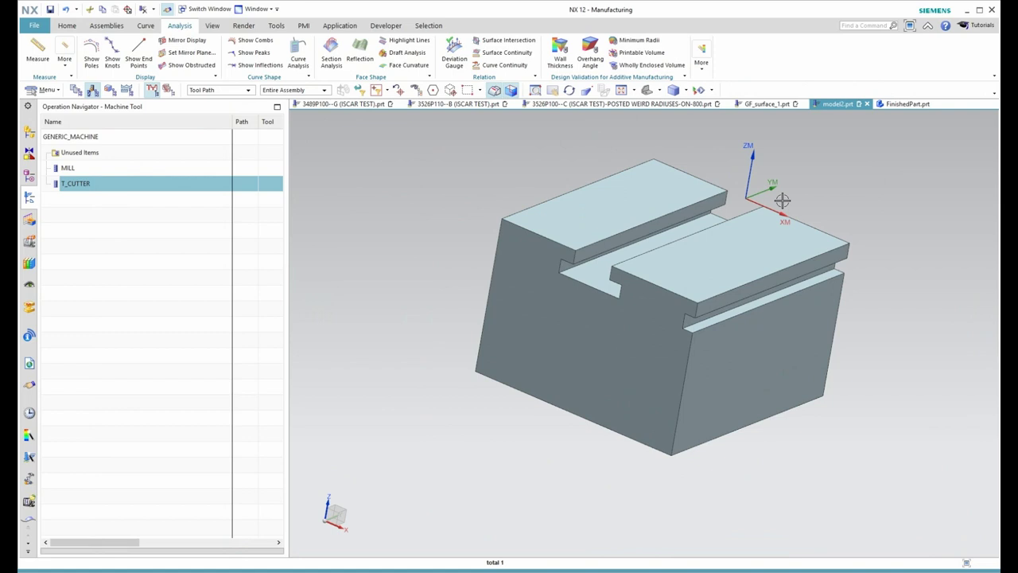
middle_click_drag(703, 436, 685, 387)
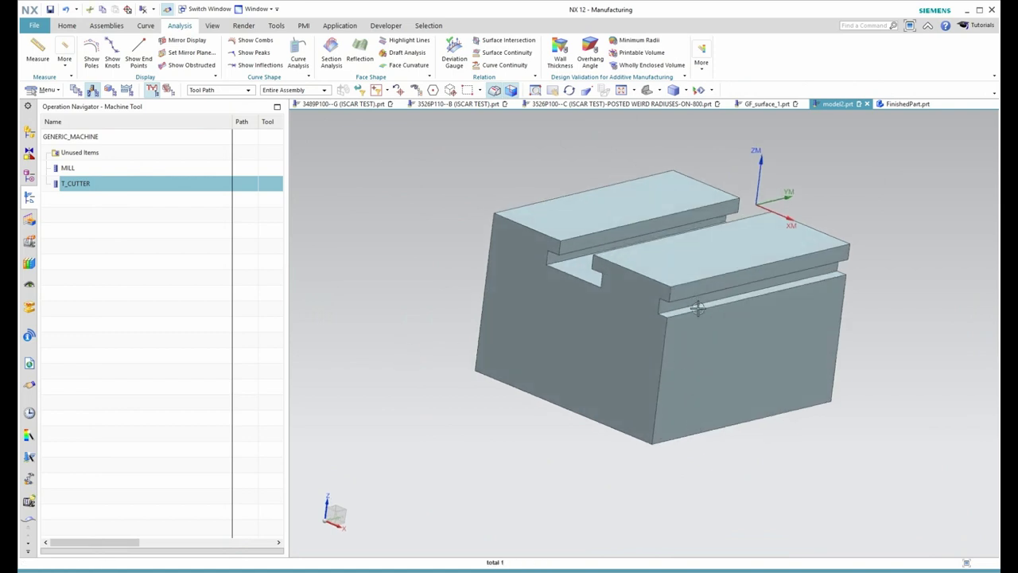
scroll(846, 259, "up", 5)
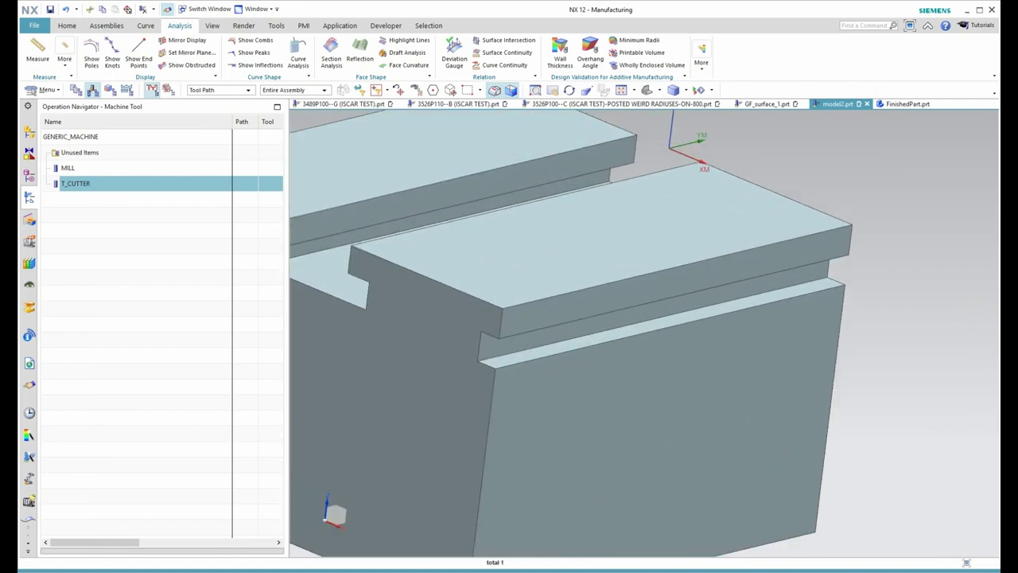
left_click(66, 26)
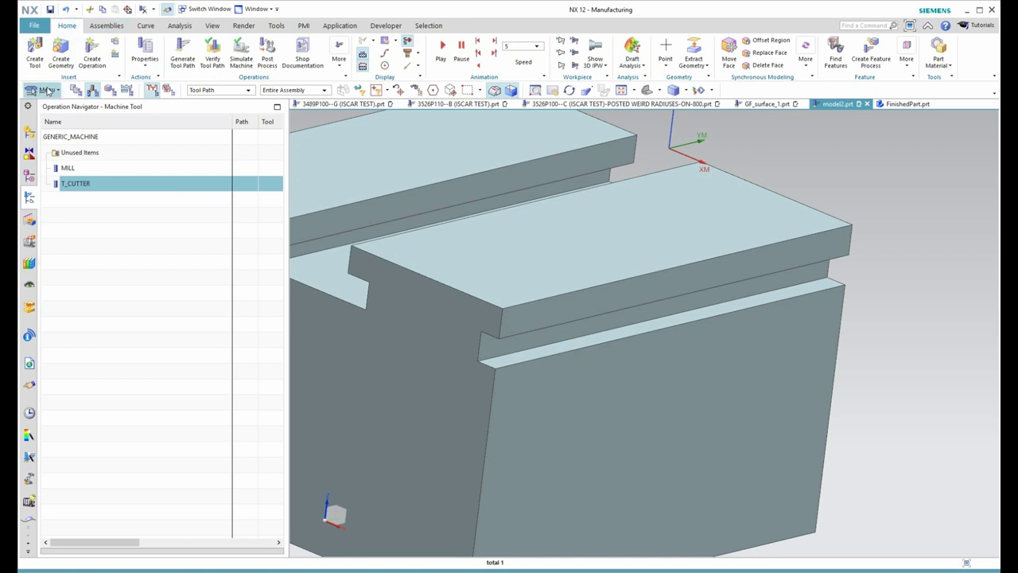
left_click(92, 51)
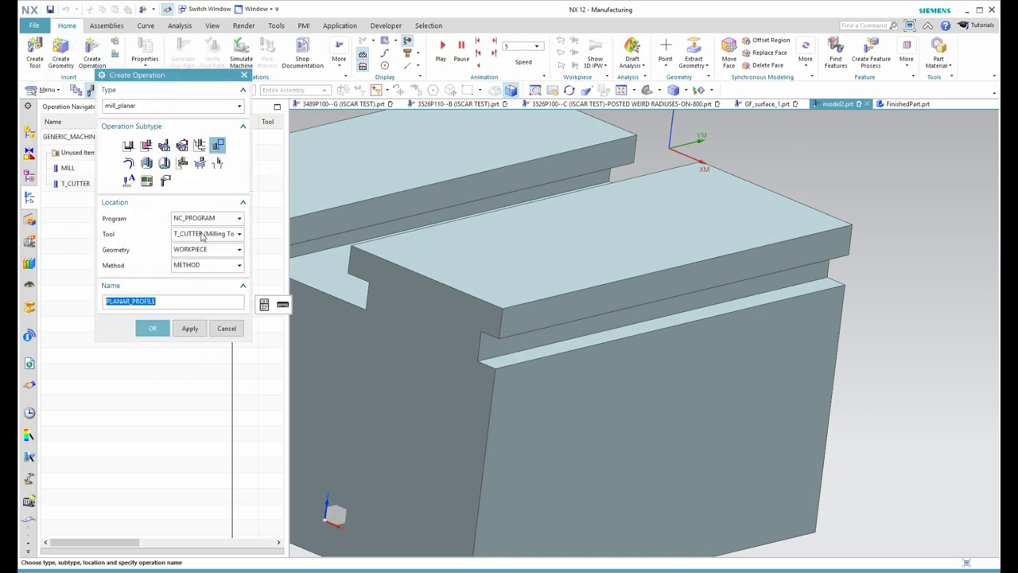
left_click(182, 163)
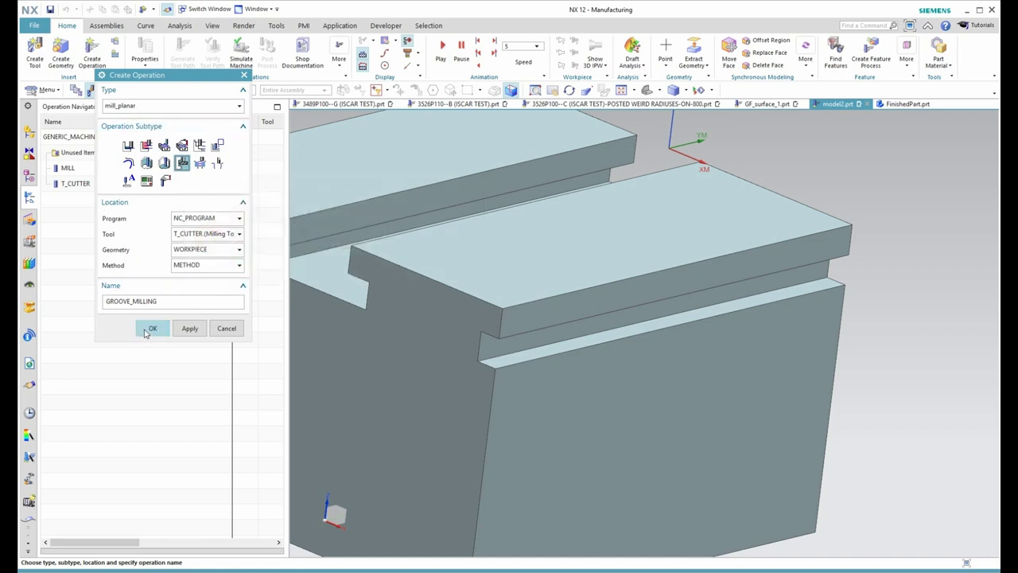
left_click(147, 328)
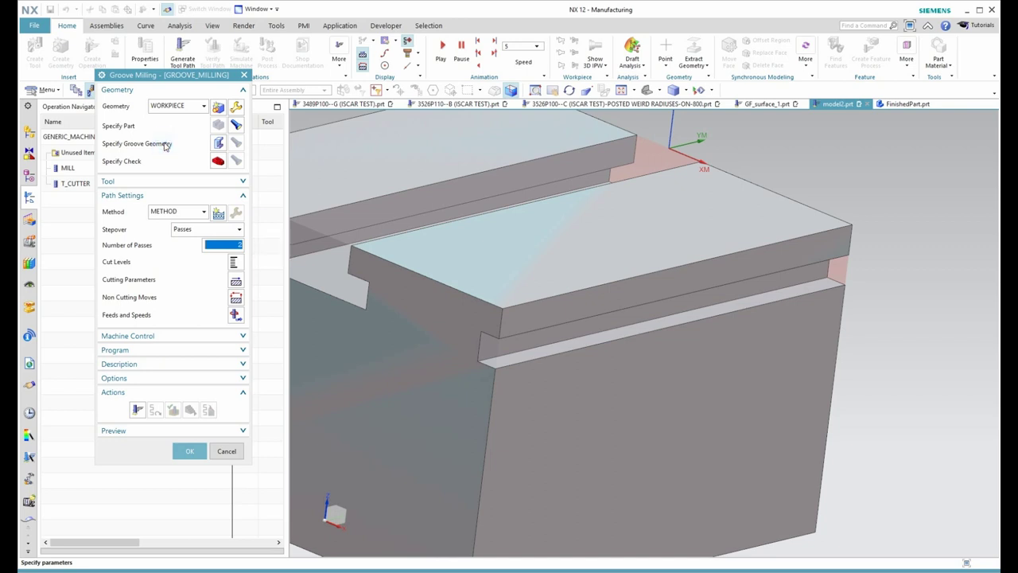
Step: Specify the inner wall face of the open groove on the block's outer side as the groove geometry
key("Escape")
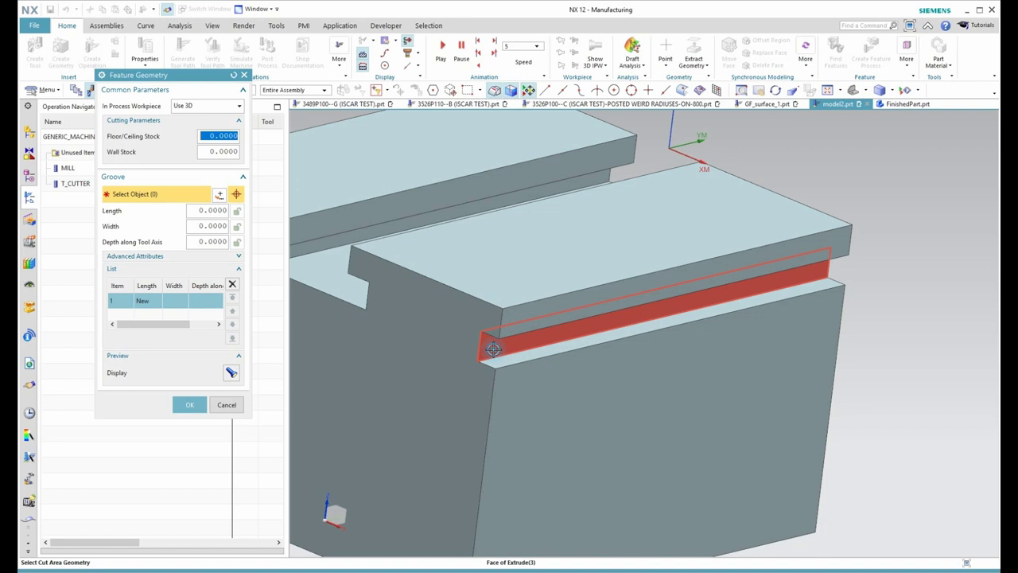
left_click(493, 349)
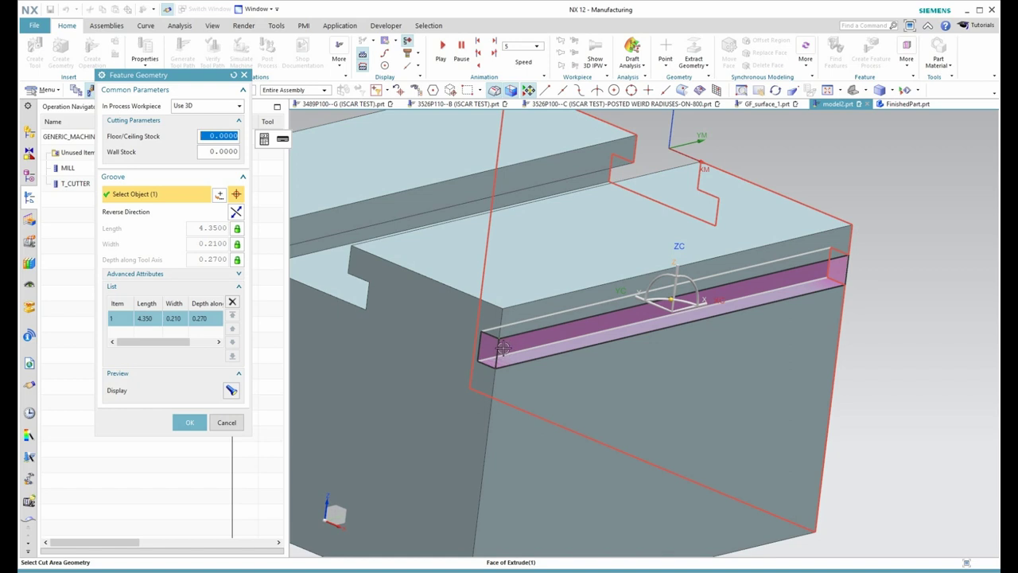
left_click(188, 423)
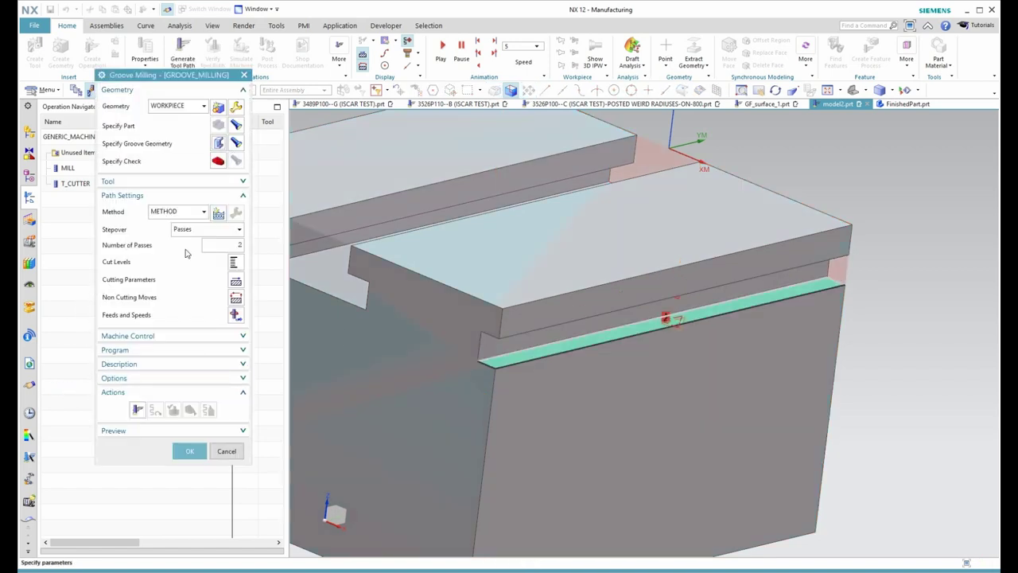
Step: Set the number of stepover passes to 1 and generate the groove milling tool path
left_click(220, 243)
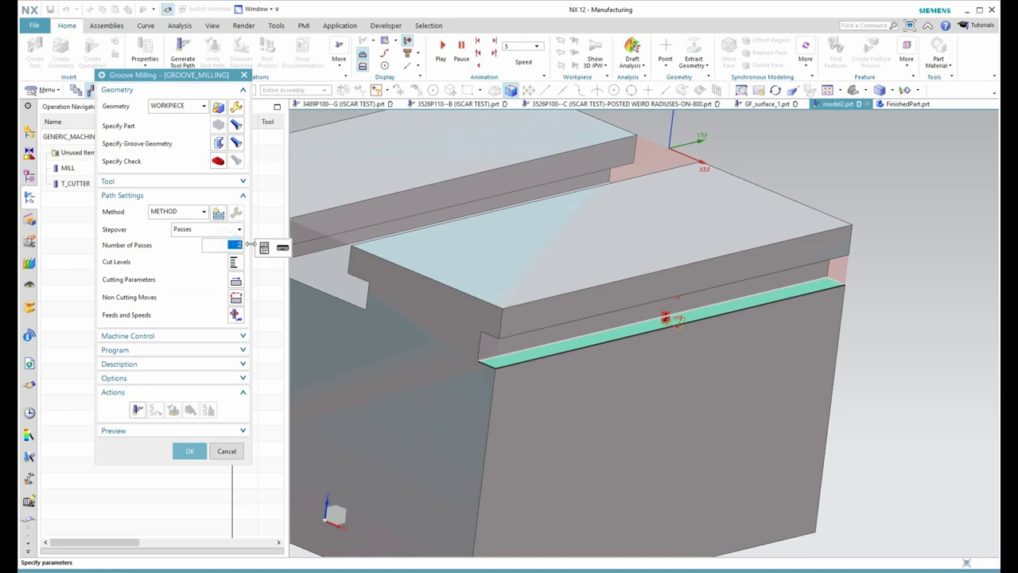
type("1")
key("Return")
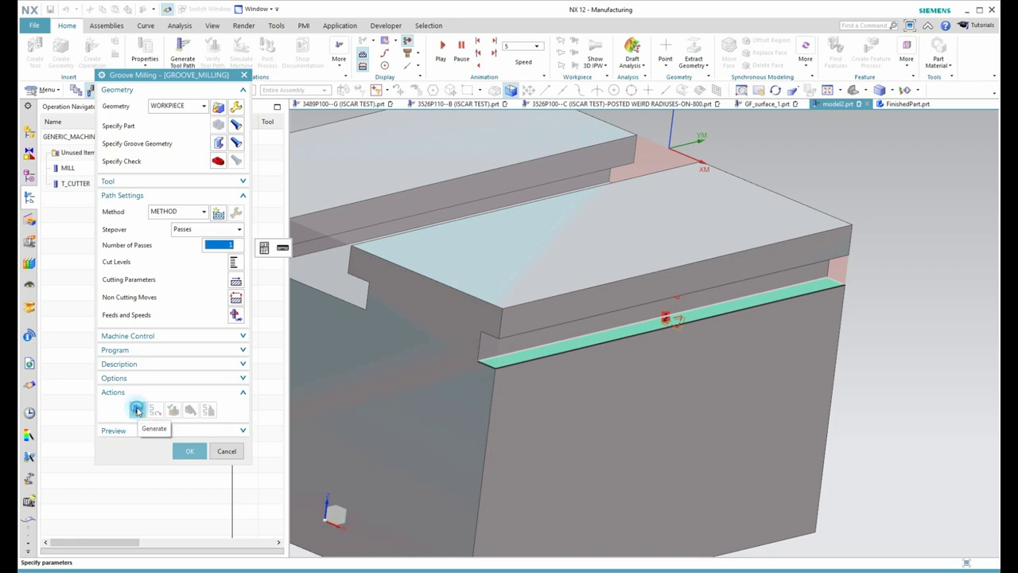
left_click(137, 409)
middle_click(137, 407)
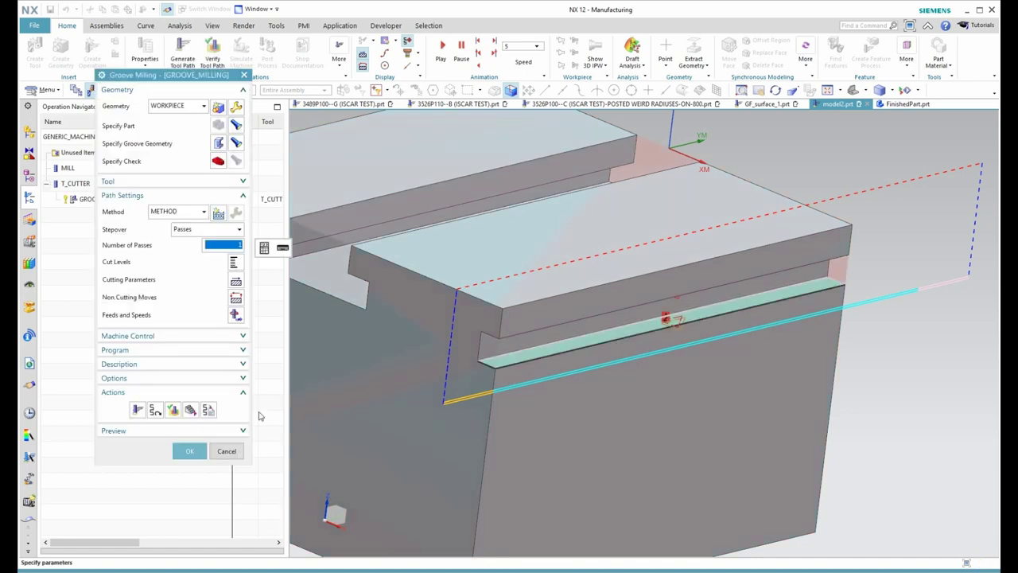
Step: Verify the groove tool path in a 3D Dynamic simulation at animation speed 4, and close the visualization
middle_click_drag(666, 416, 655, 414)
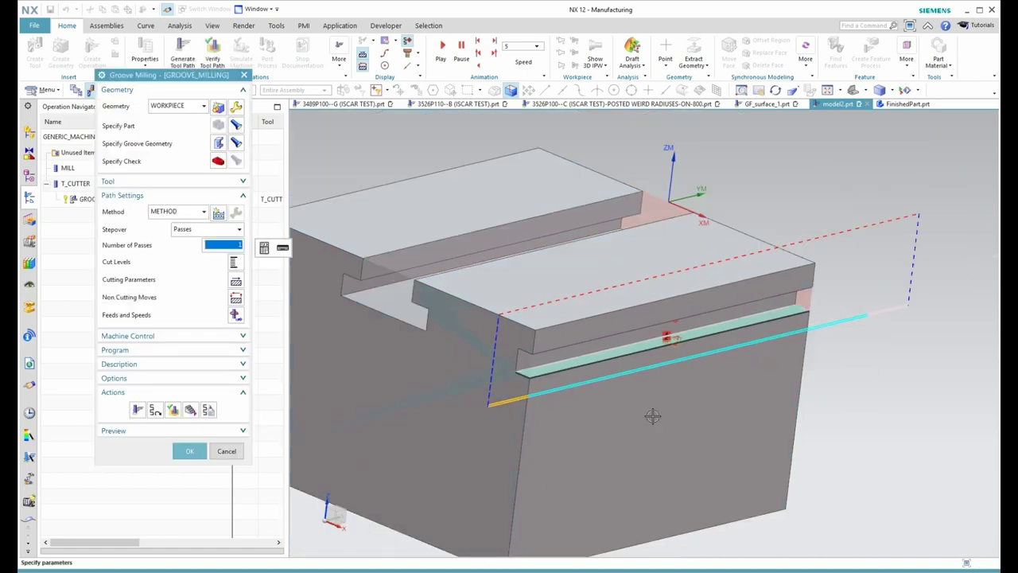
scroll(865, 324, "up", 2)
scroll(866, 323, "down", 2)
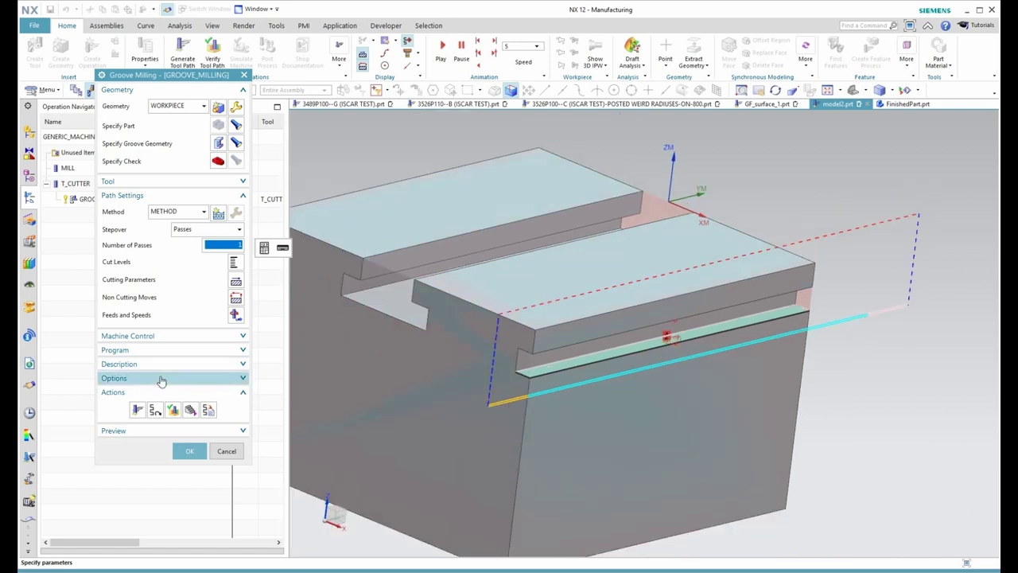
middle_click(175, 412)
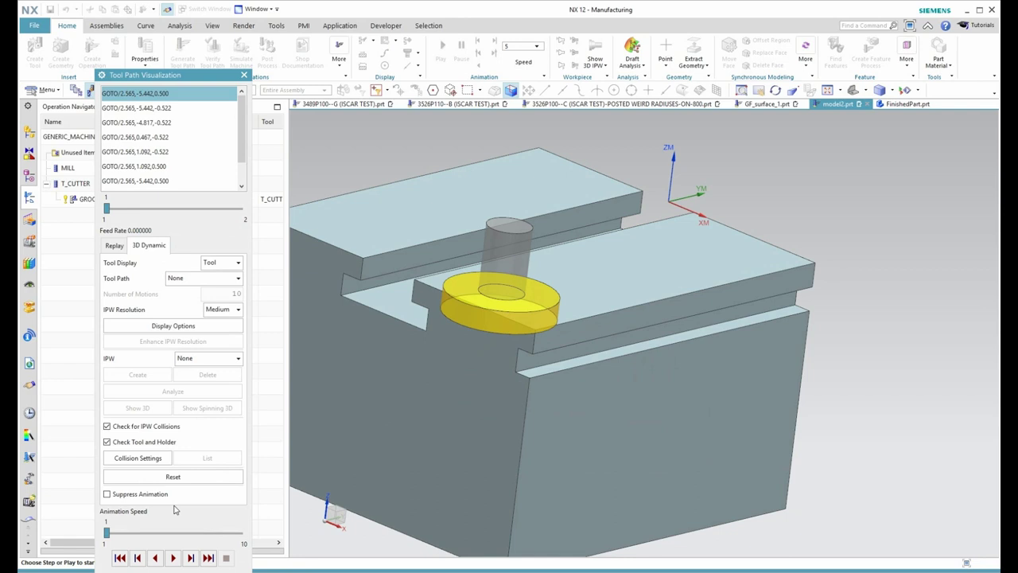
left_click(171, 558)
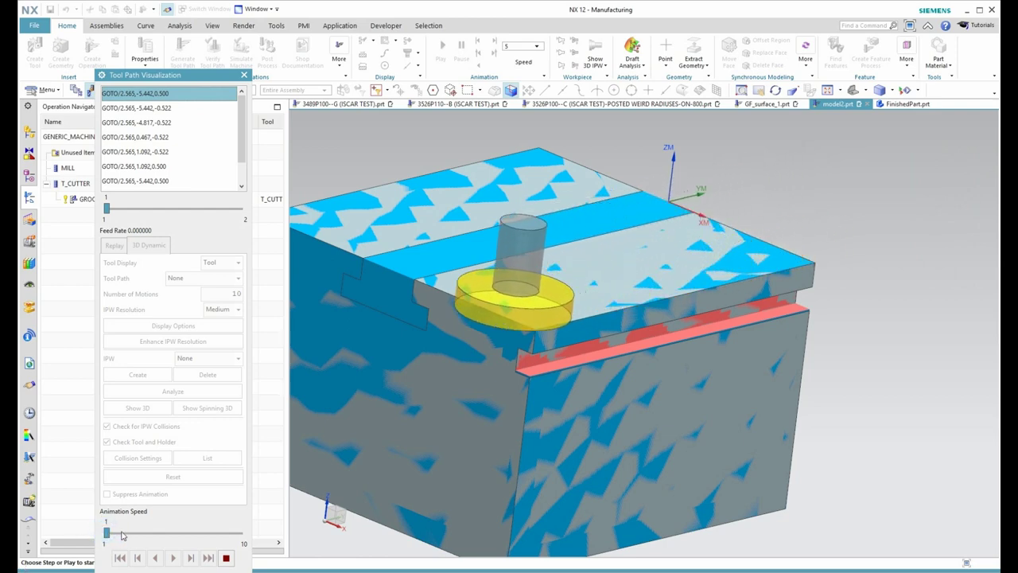
left_click_drag(107, 531, 151, 534)
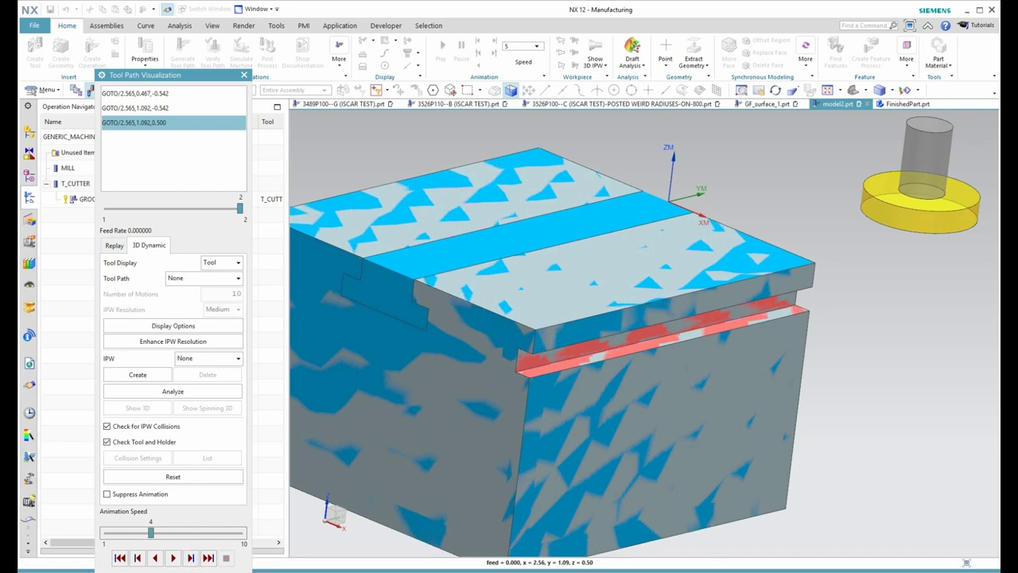
key("Escape")
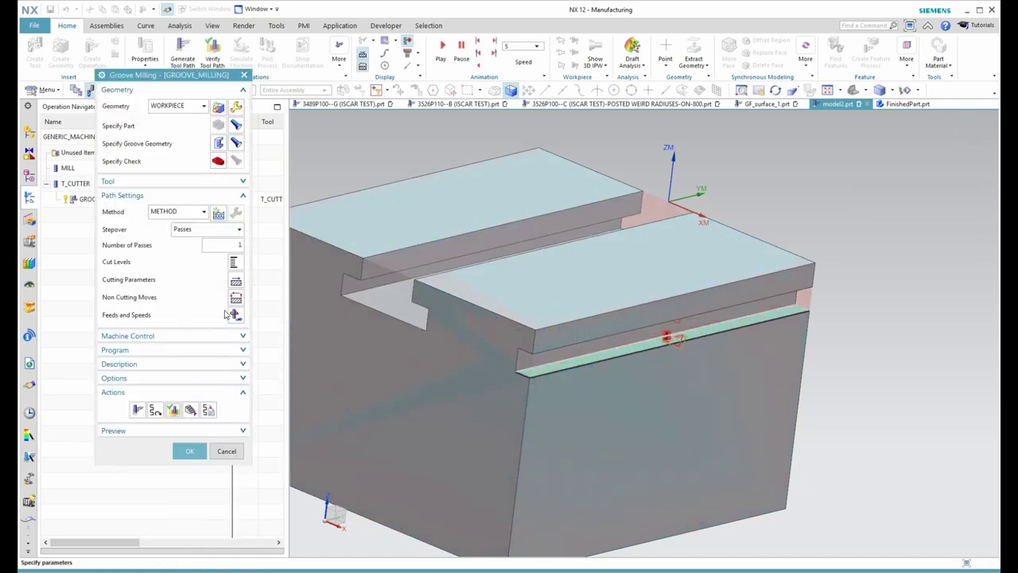
Step: Change the operation's cut direction to Climb Cut, regenerate the tool path, and accept the groove milling operation
middle_click(240, 280)
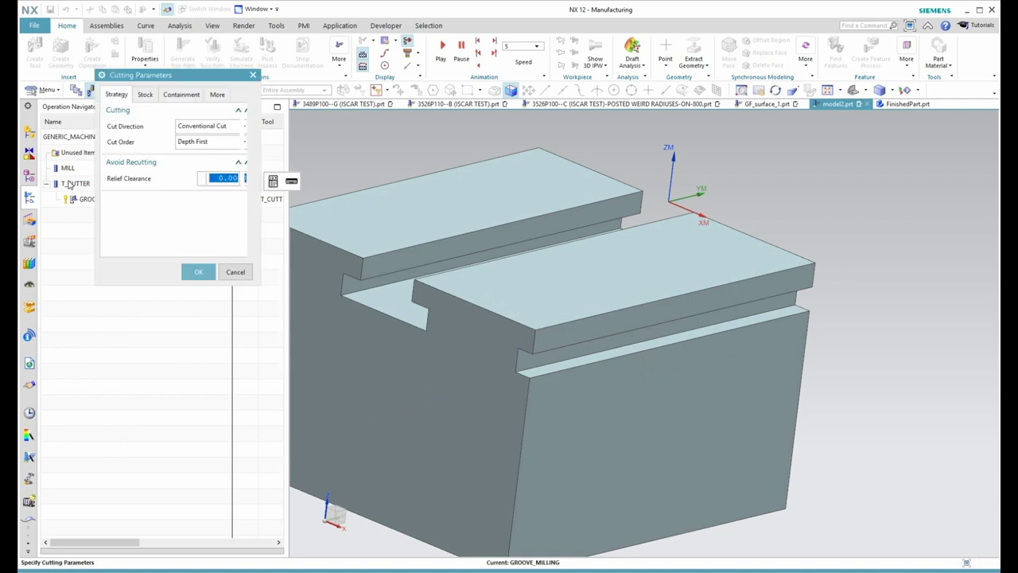
left_click(205, 126)
left_click(195, 139)
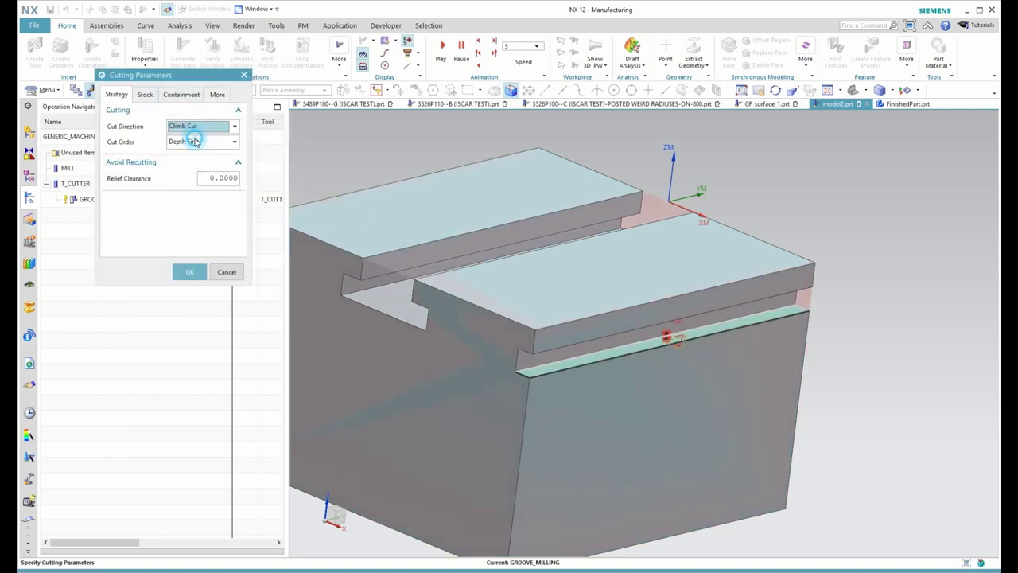
left_click(189, 271)
left_click(137, 409)
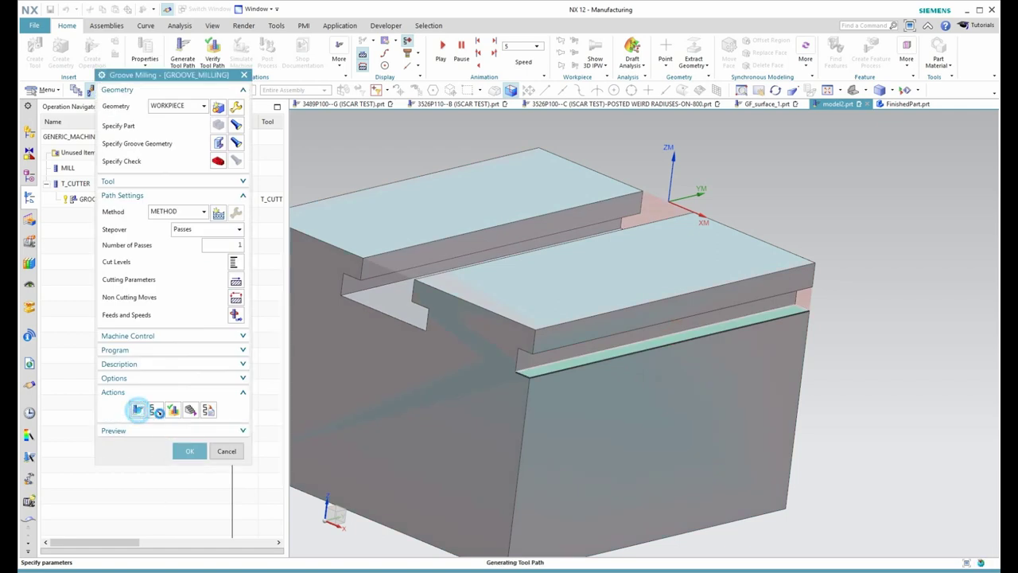
middle_click(136, 410)
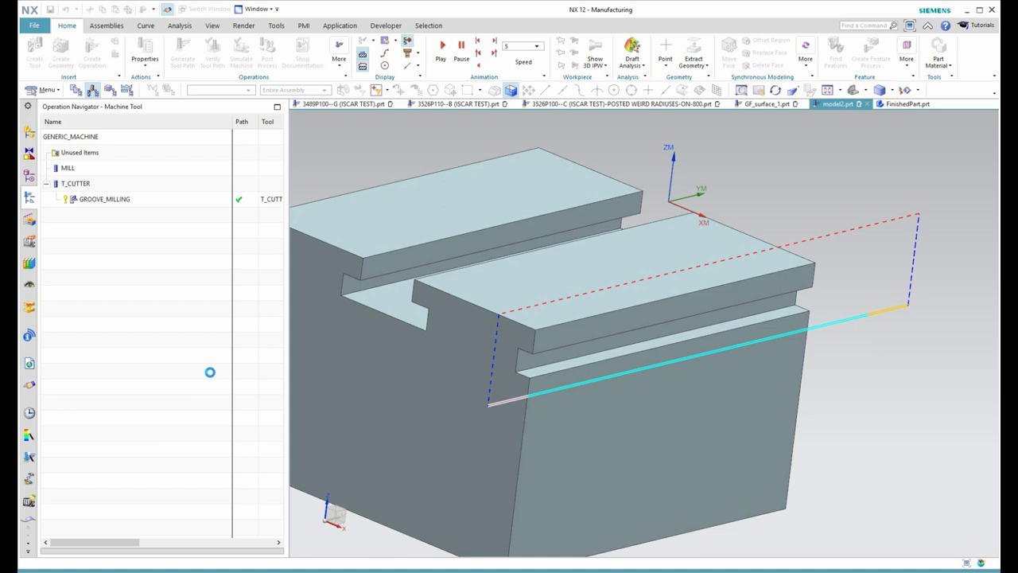
left_click(188, 451)
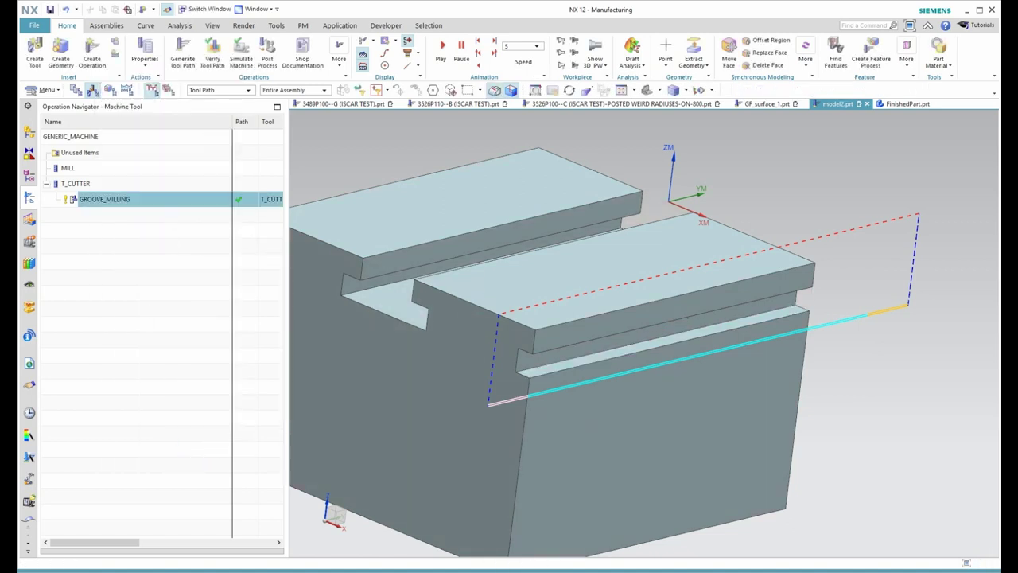
Step: Examine the recognized rectangular slot in the Machining Feature Navigator, and return to the Operation Navigator
left_click(30, 225)
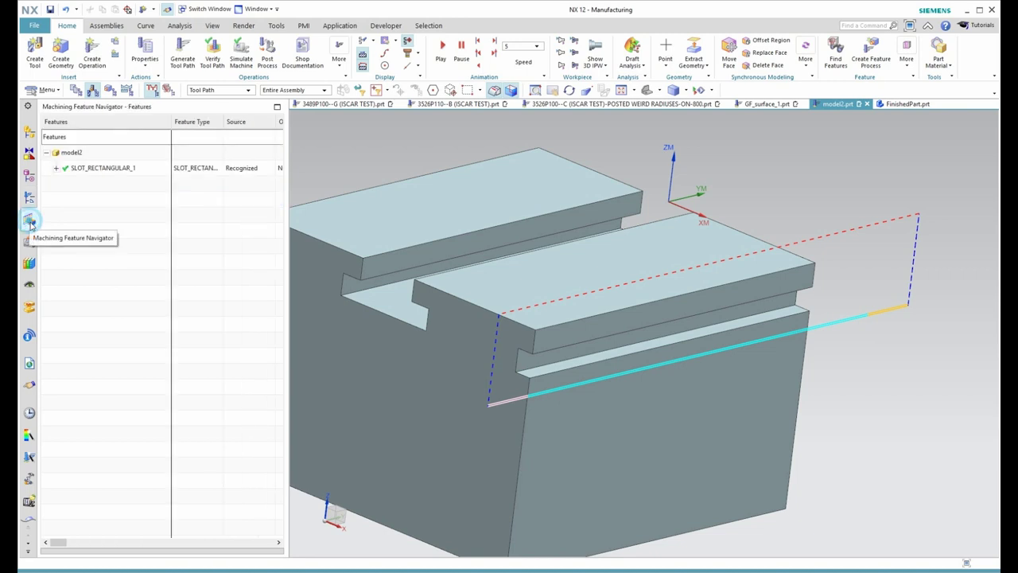
left_click(100, 169)
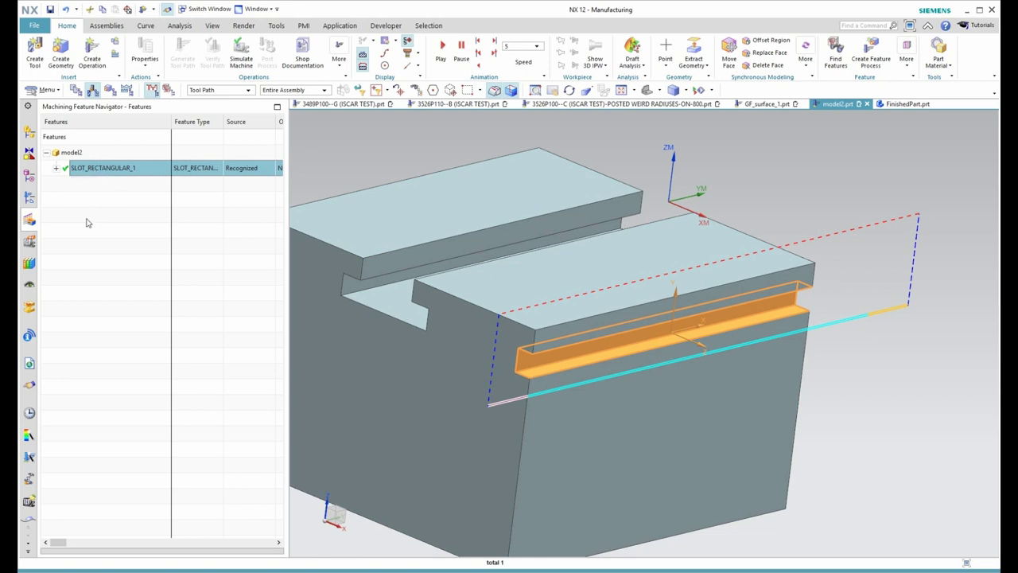
left_click(56, 168)
left_click(56, 168)
left_click(29, 196)
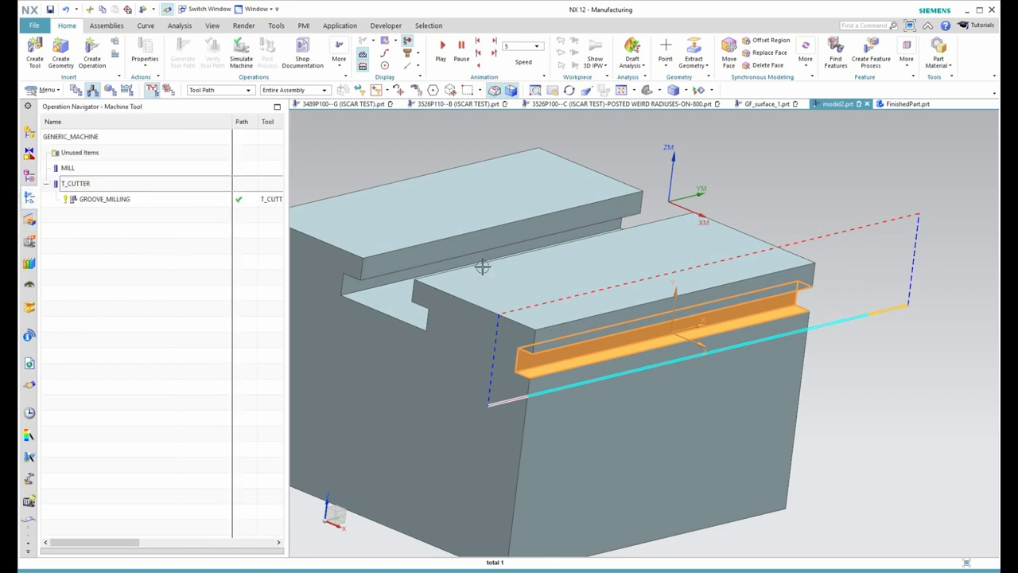
left_click(95, 315)
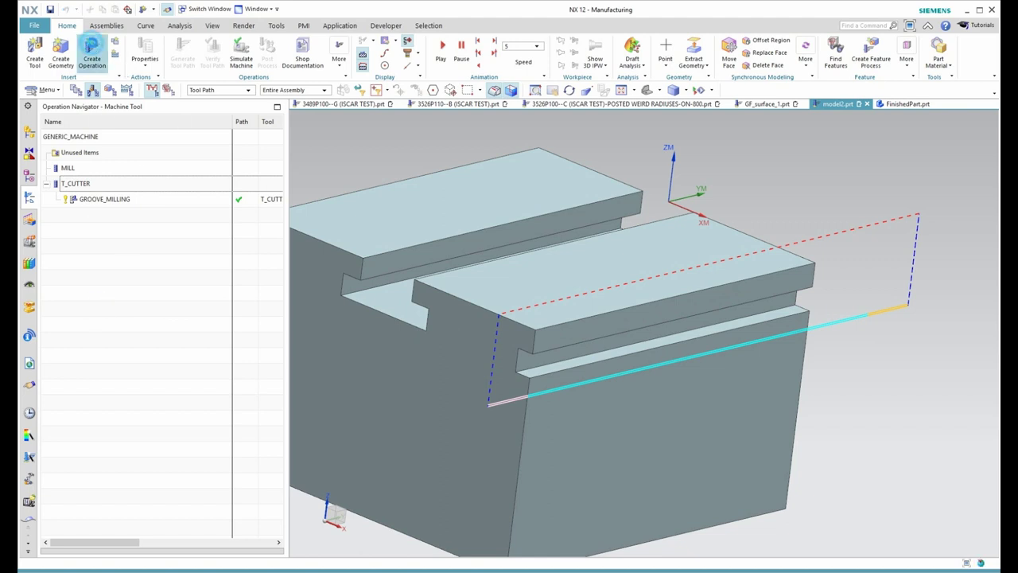
Step: Create a Floor and Wall with IPW operation on the WORKPIECE geometry using the MILL tool
left_click(92, 50)
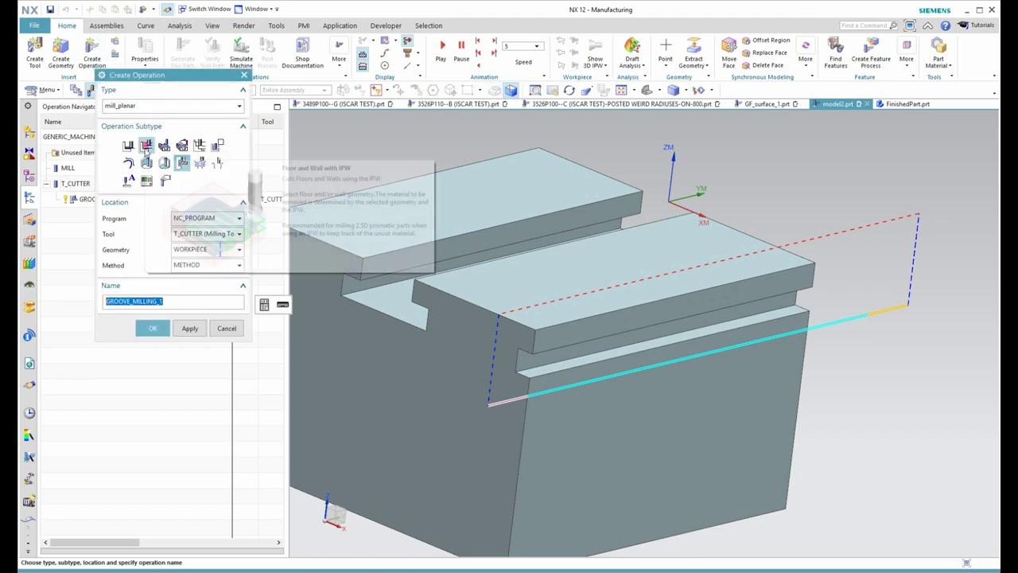
left_click(145, 147)
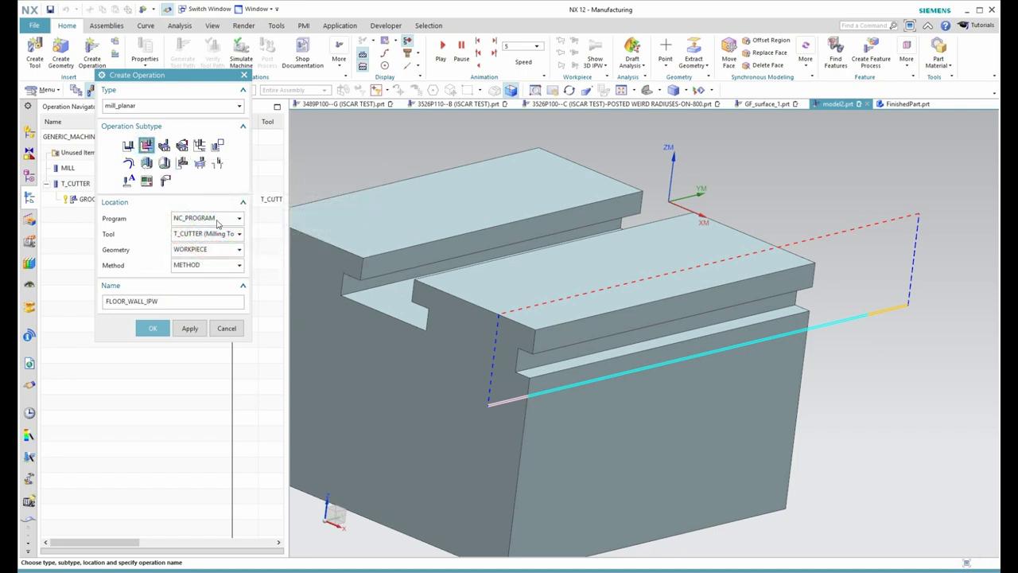
left_click(199, 233)
left_click(191, 259)
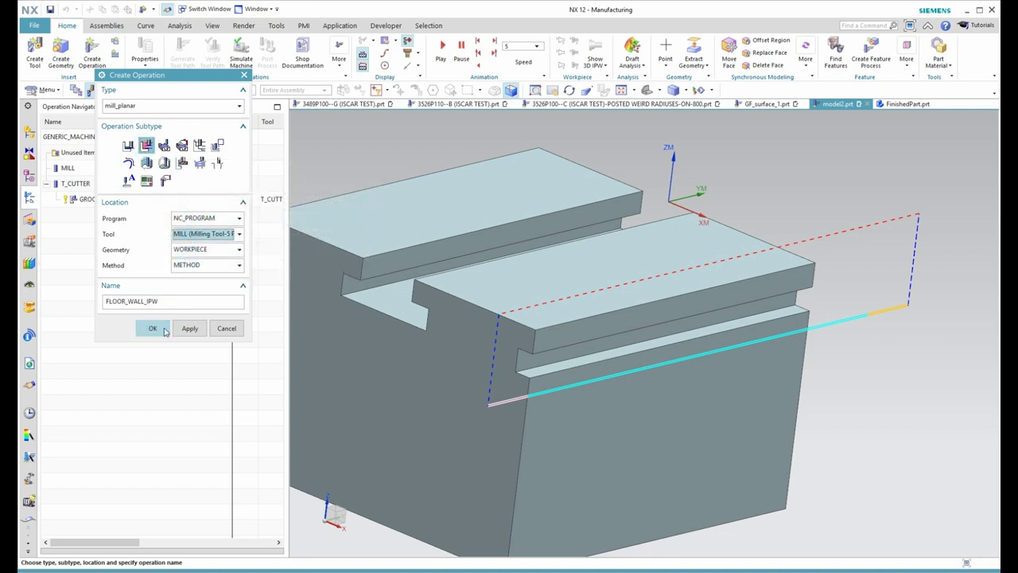
left_click(153, 328)
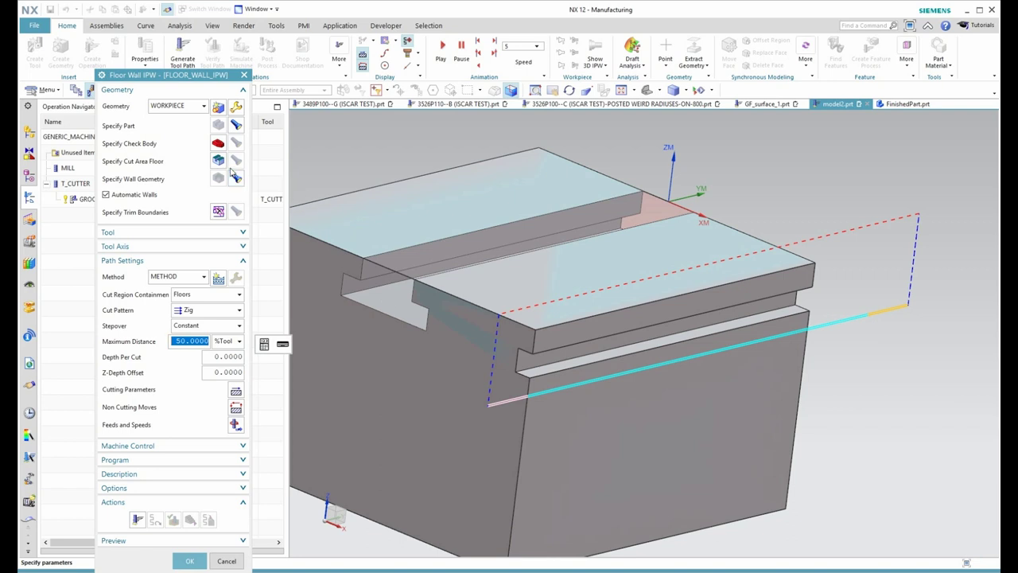
Step: Specify the bottom face of the block's central T-slot as the cut area floor
left_click(218, 160)
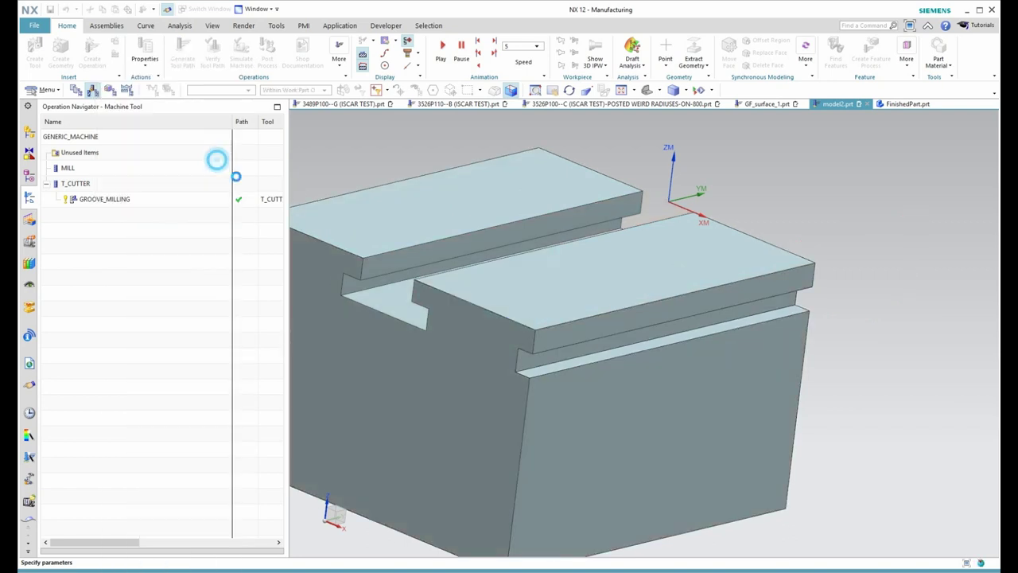
left_click(387, 300)
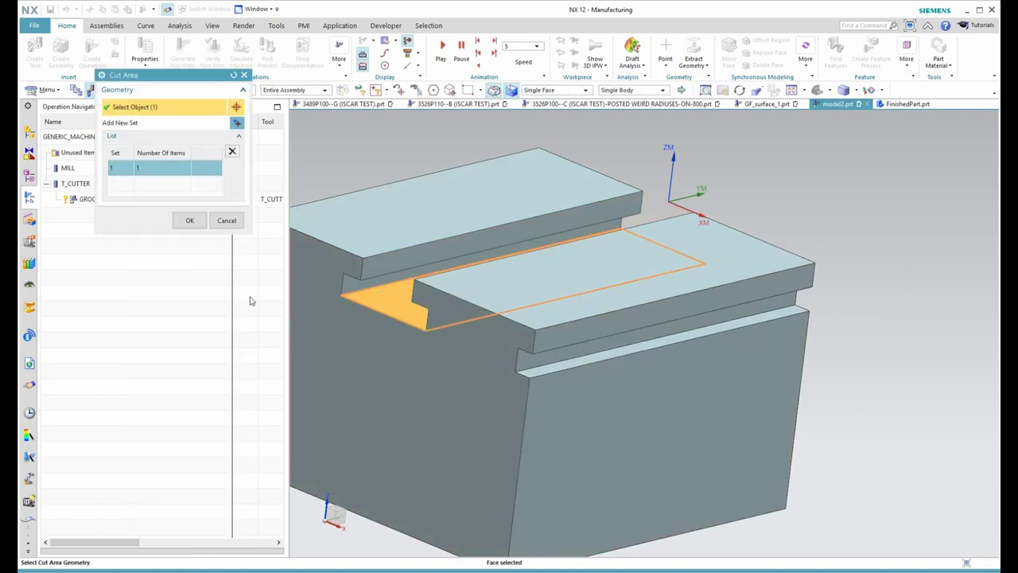
left_click(189, 221)
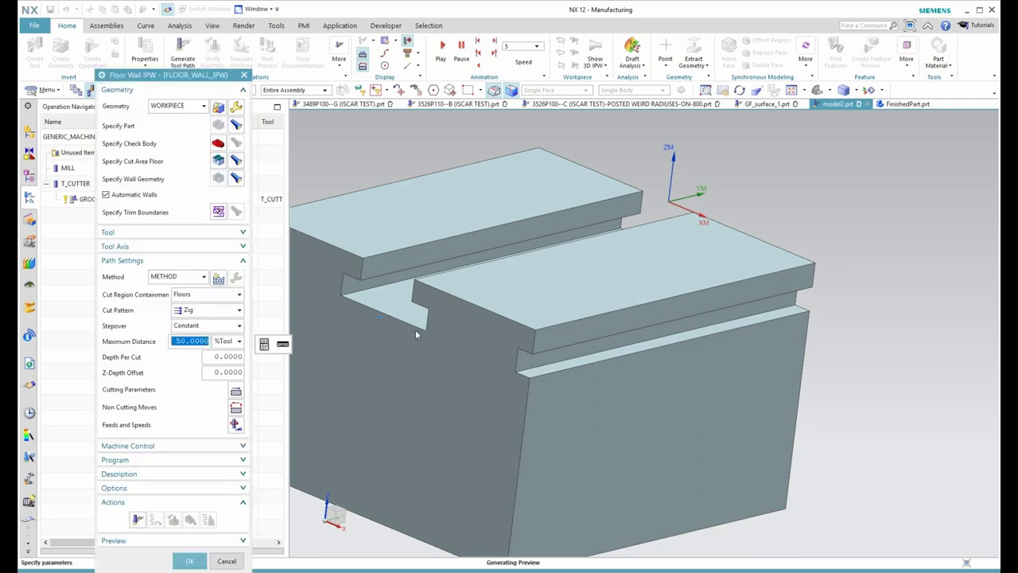
Step: Set the cut pattern to Zig Zag and generate the floor and wall tool path
middle_click_drag(415, 329, 525, 345)
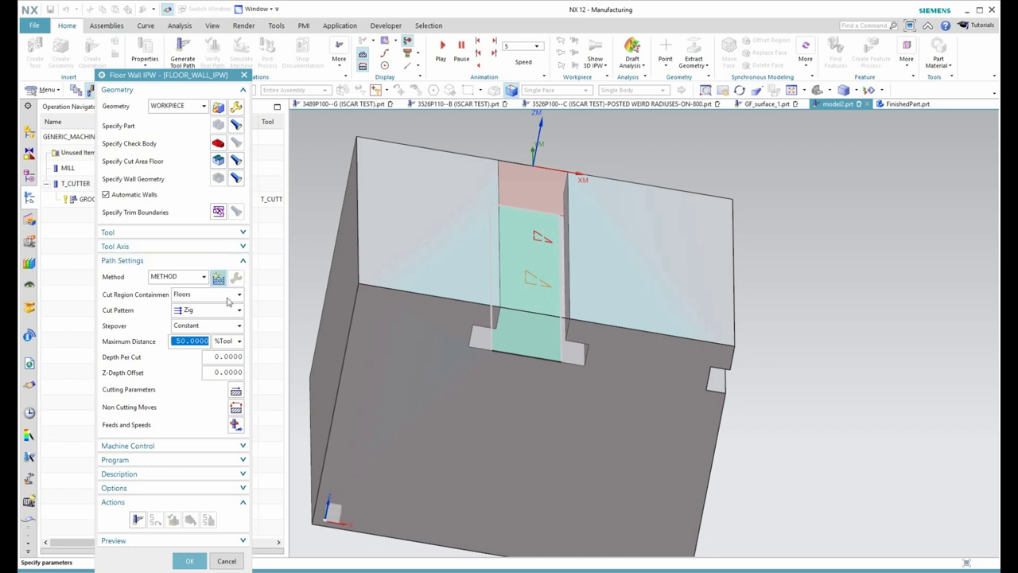
left_click(203, 309)
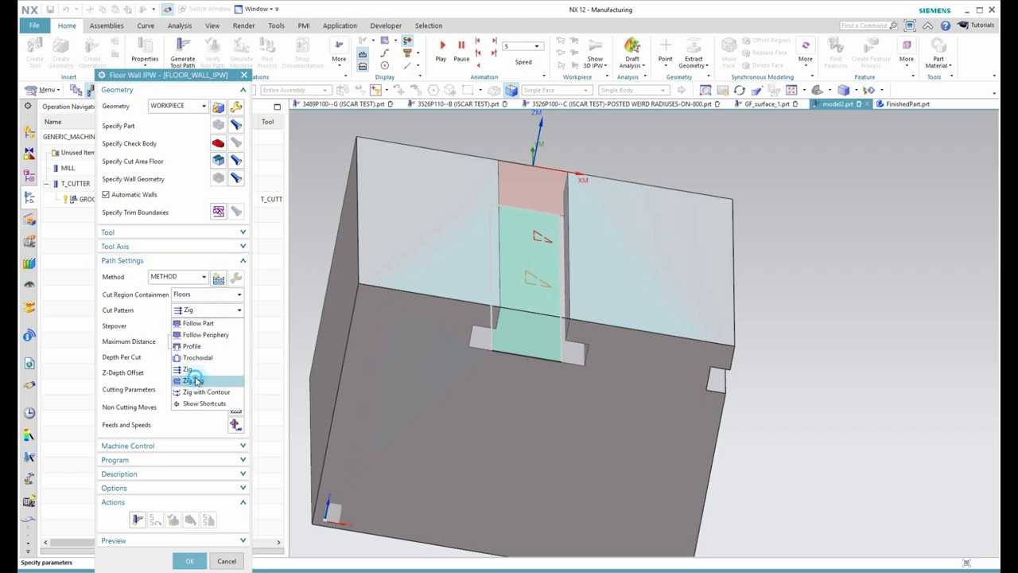
left_click(193, 381)
left_click(137, 520)
middle_click(229, 345)
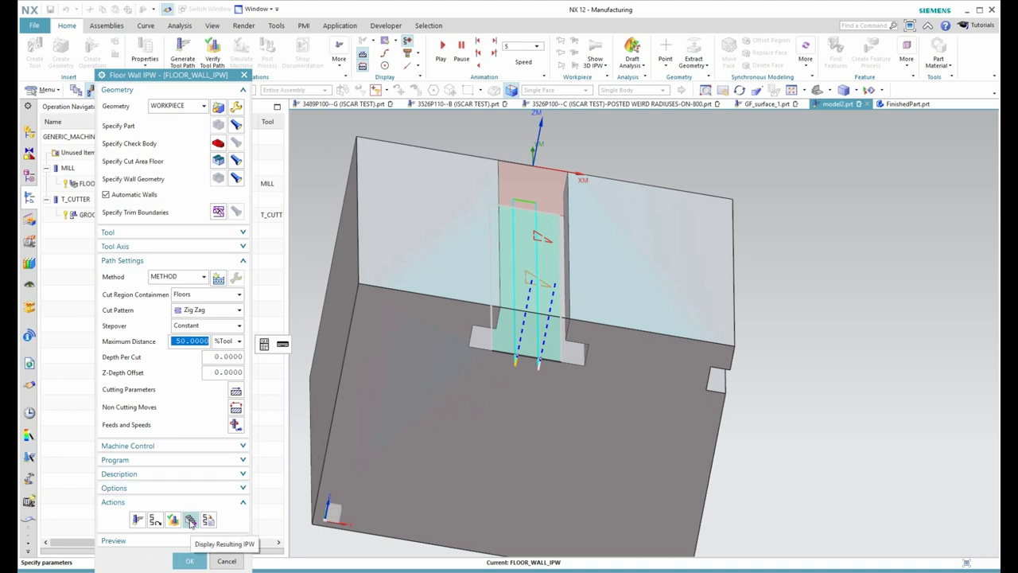
Step: Display the resulting in-process workpiece, inspect the remaining material around the T-slot, and accept the floor and wall operation
left_click(191, 521)
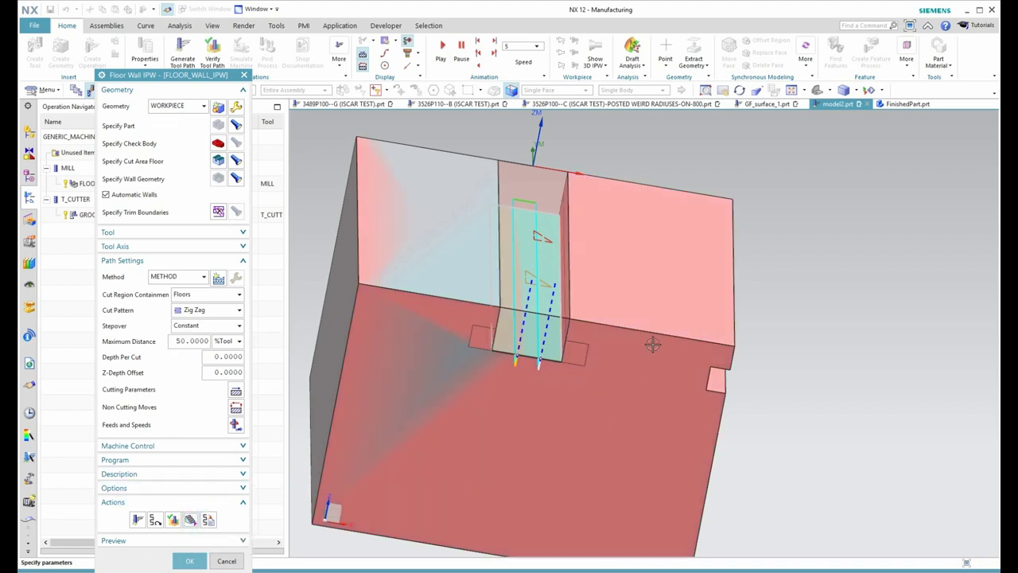
middle_click_drag(652, 344, 621, 337)
scroll(451, 292, "up", 3)
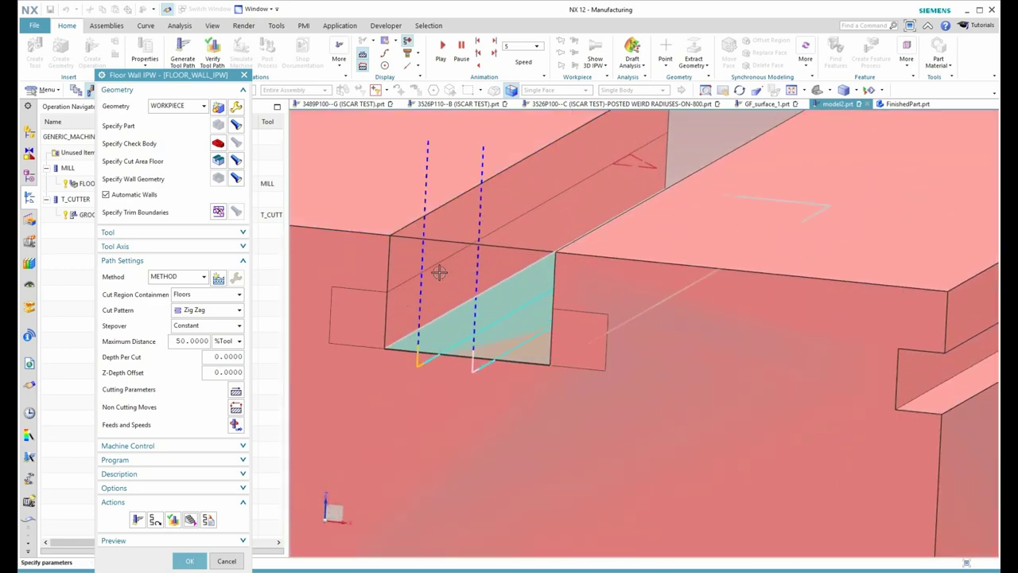
middle_click_drag(432, 255, 454, 259)
left_click(191, 562)
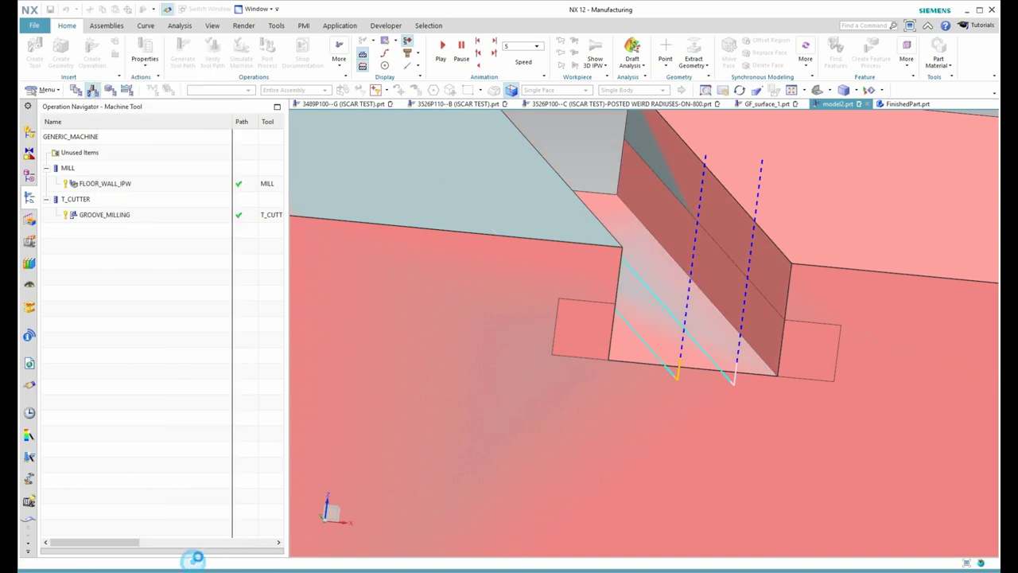
scroll(690, 280, "down", 4)
middle_click_drag(690, 280, 648, 284)
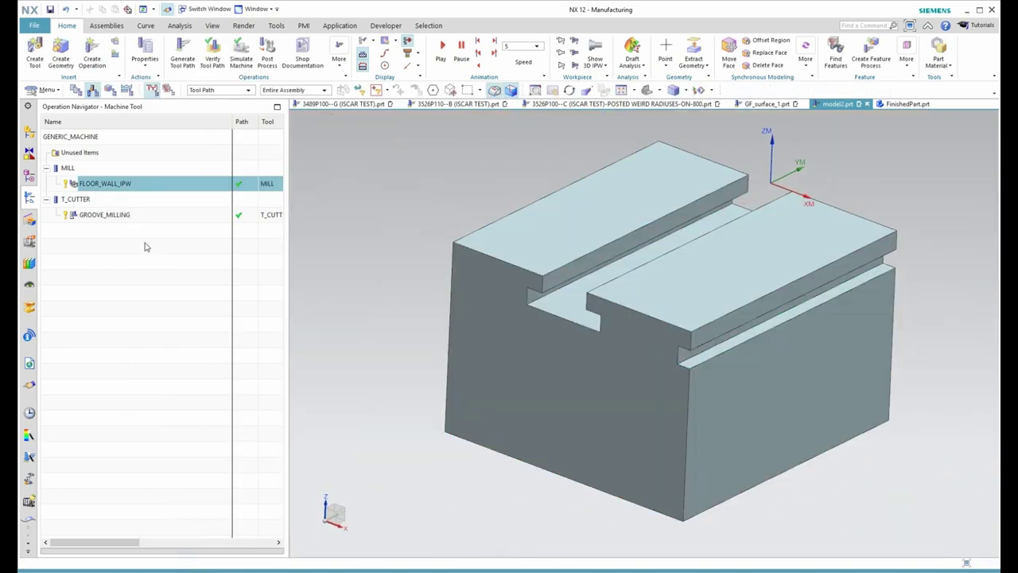
Step: Create a Planar Profile operation on the WORKPIECE geometry using the T_CUTTER tool
left_click(92, 51)
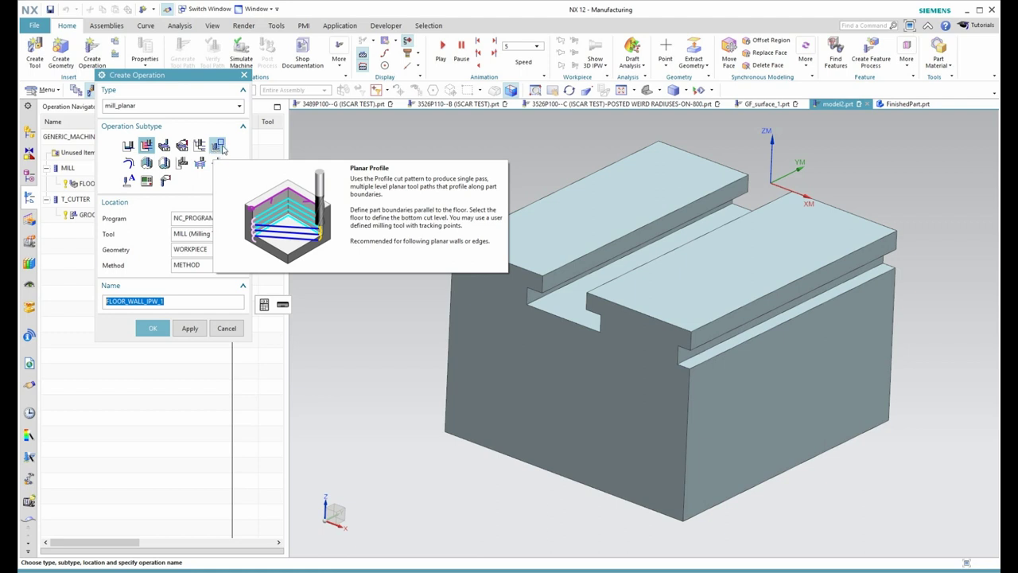
left_click(222, 148)
left_click(206, 234)
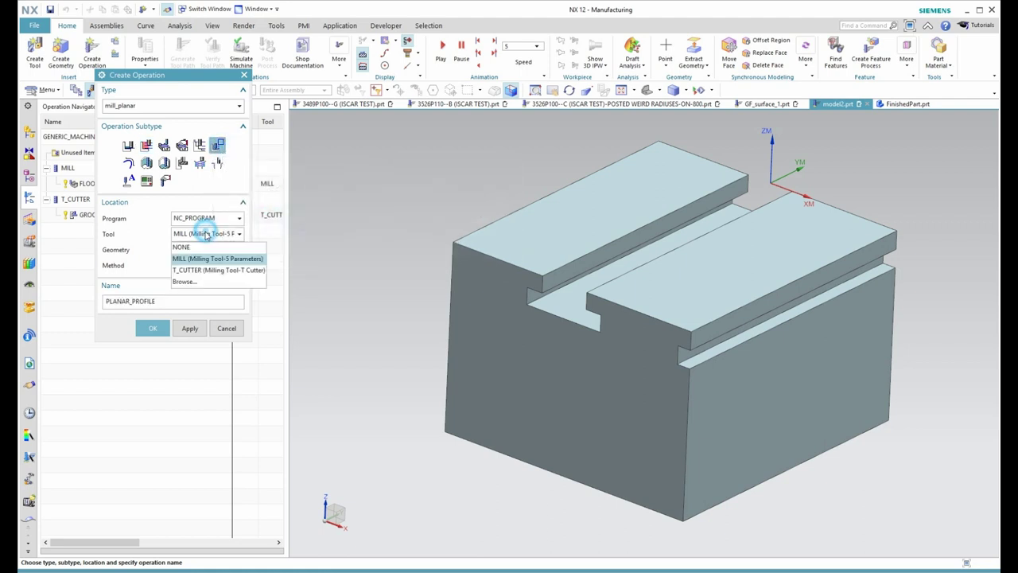
left_click(198, 270)
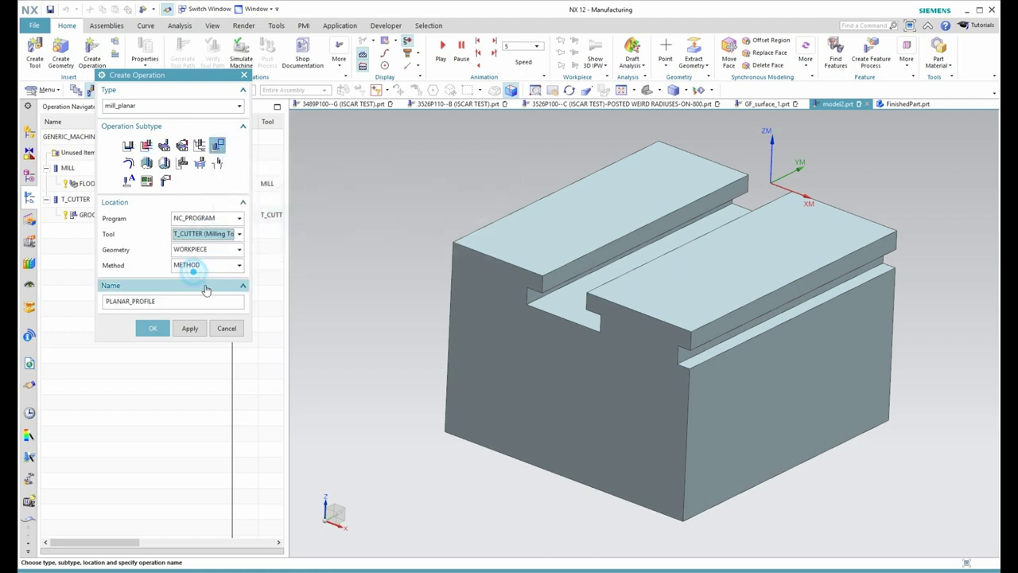
left_click(152, 329)
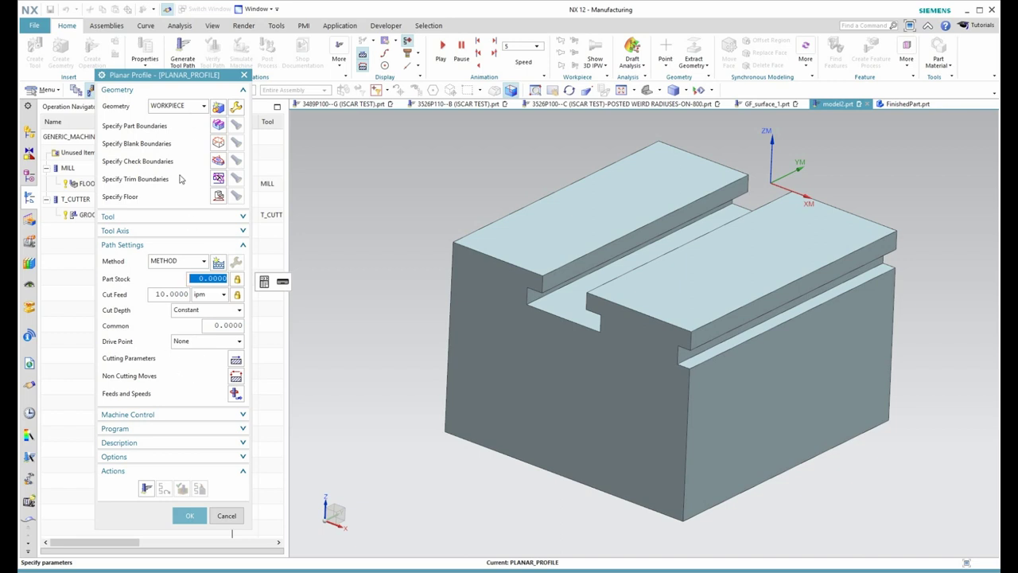
Step: Define the part boundary by curves and specify its plane on the T-slot's floor face
left_click(218, 125)
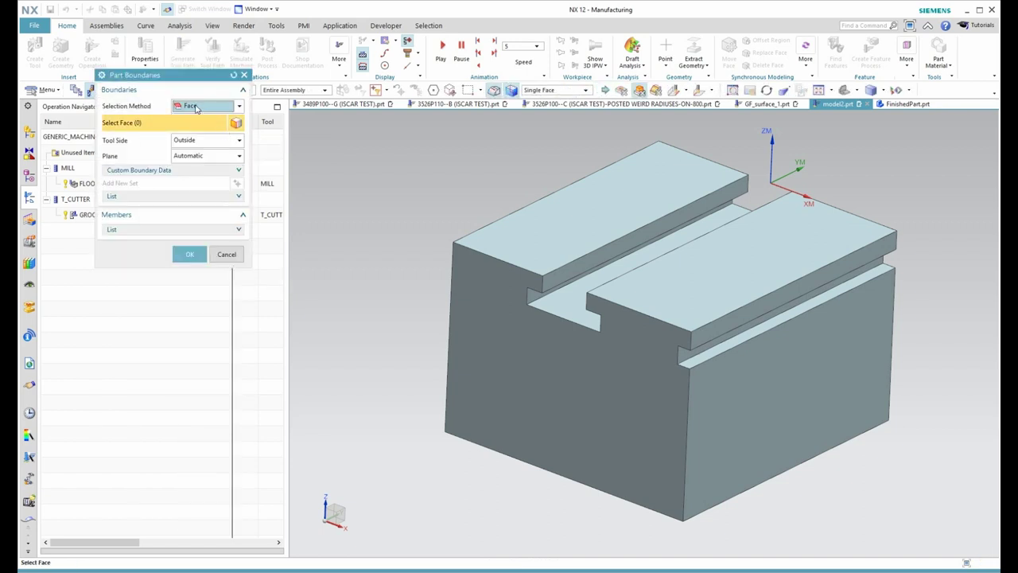
left_click(196, 107)
left_click(191, 129)
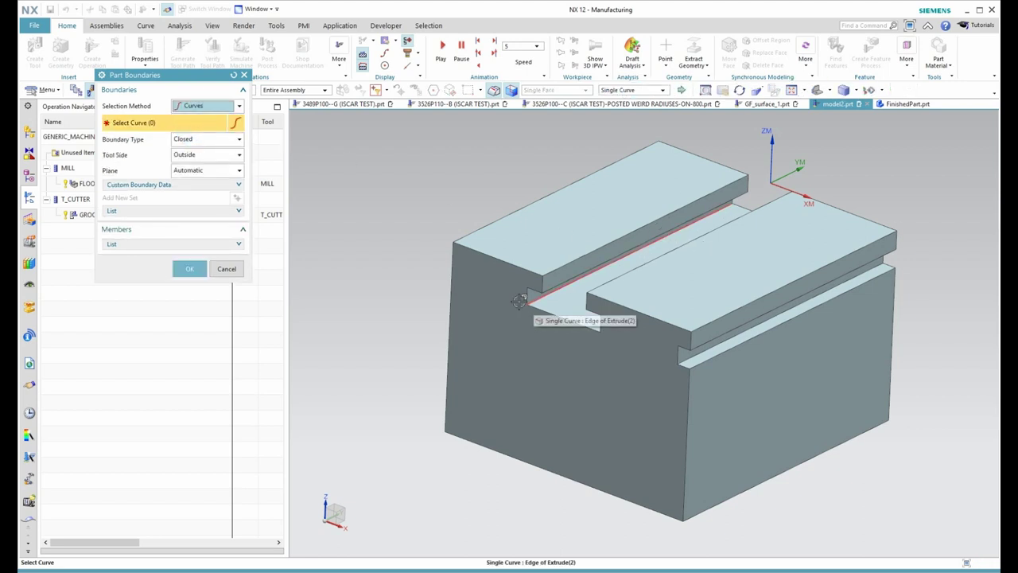
scroll(423, 310, "up", 3)
scroll(422, 309, "down", 3)
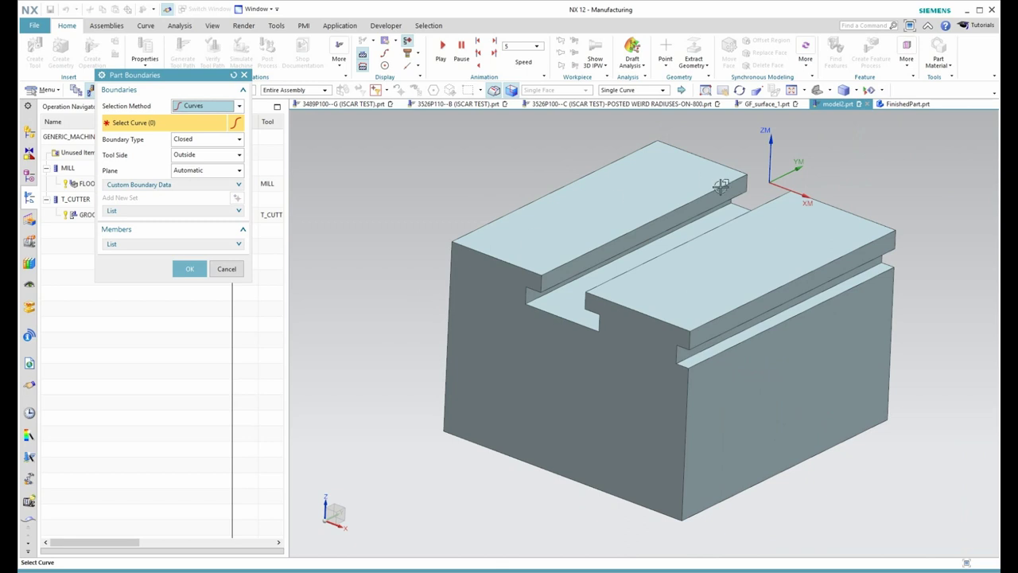
scroll(721, 185, "up", 2)
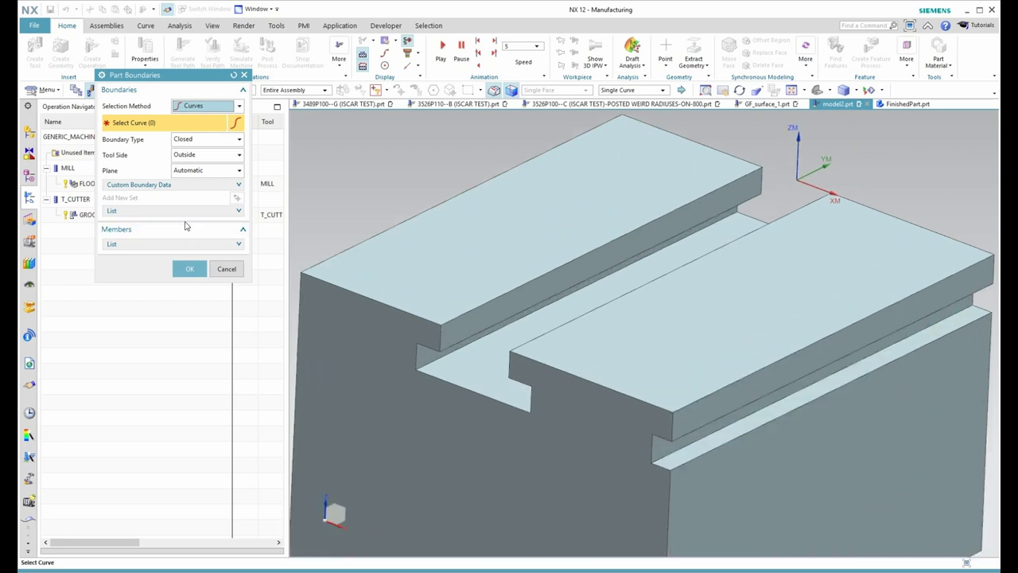
left_click(203, 171)
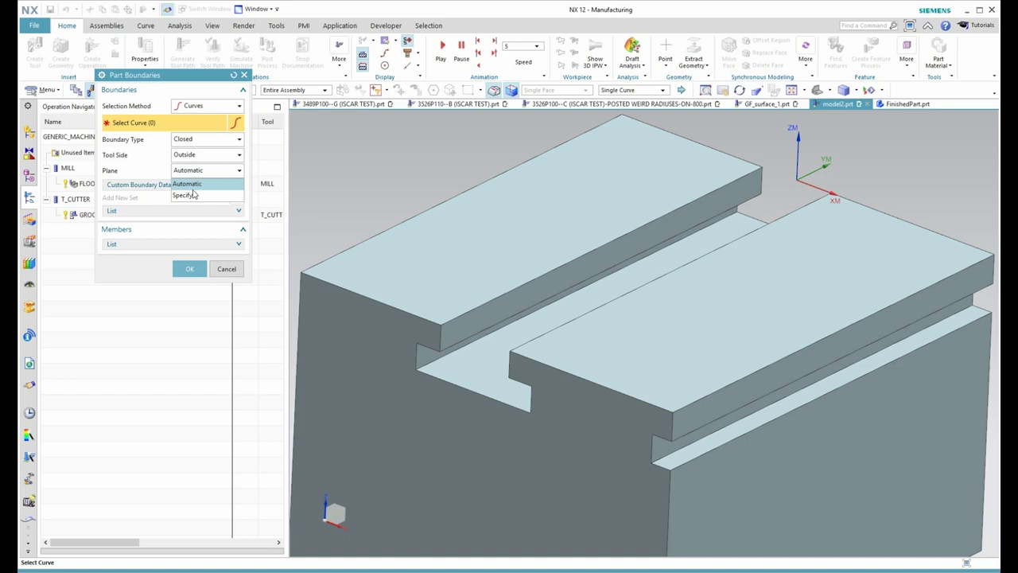
left_click(185, 195)
left_click(463, 366)
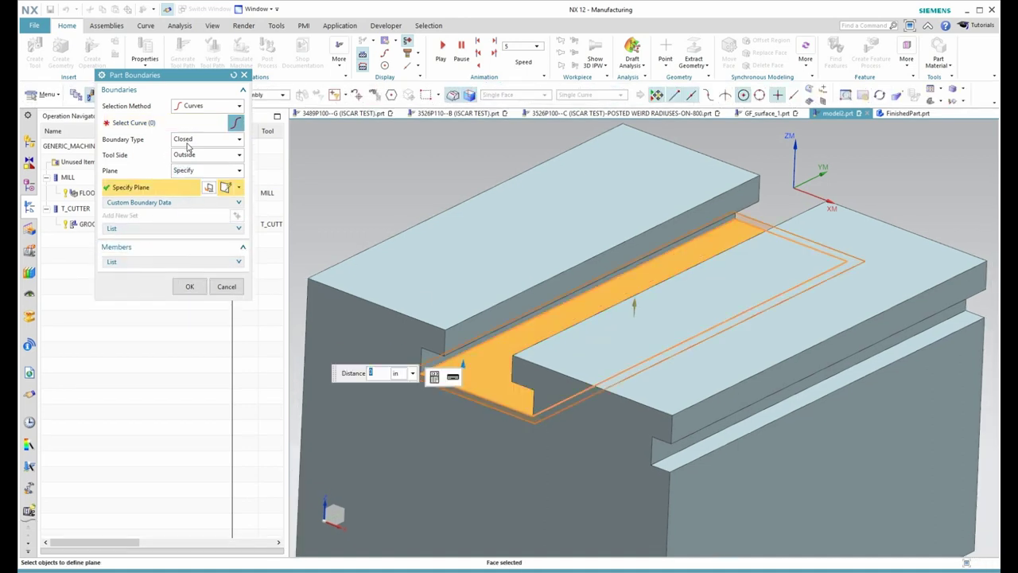
Step: Make the boundary open along the T-slot floor's long edge farthest from the side groove, with tool side Left, and accept it
left_click(188, 146)
left_click(183, 161)
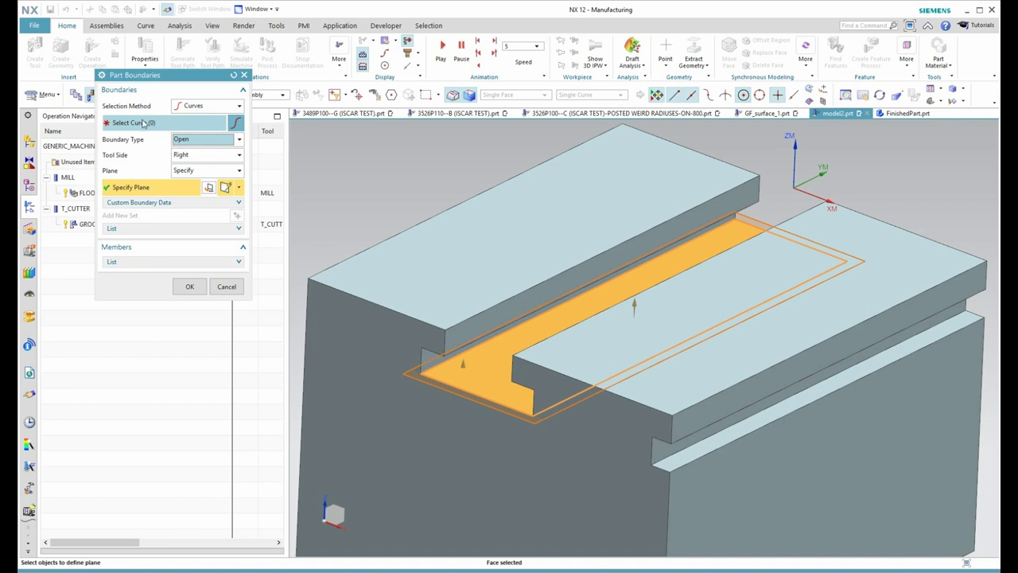
left_click(143, 126)
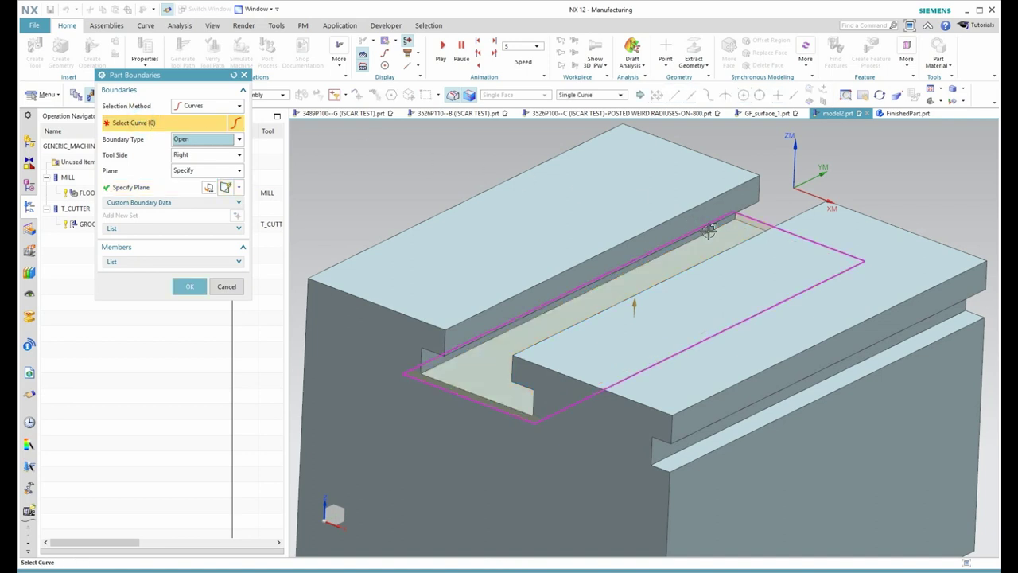
left_click(717, 230)
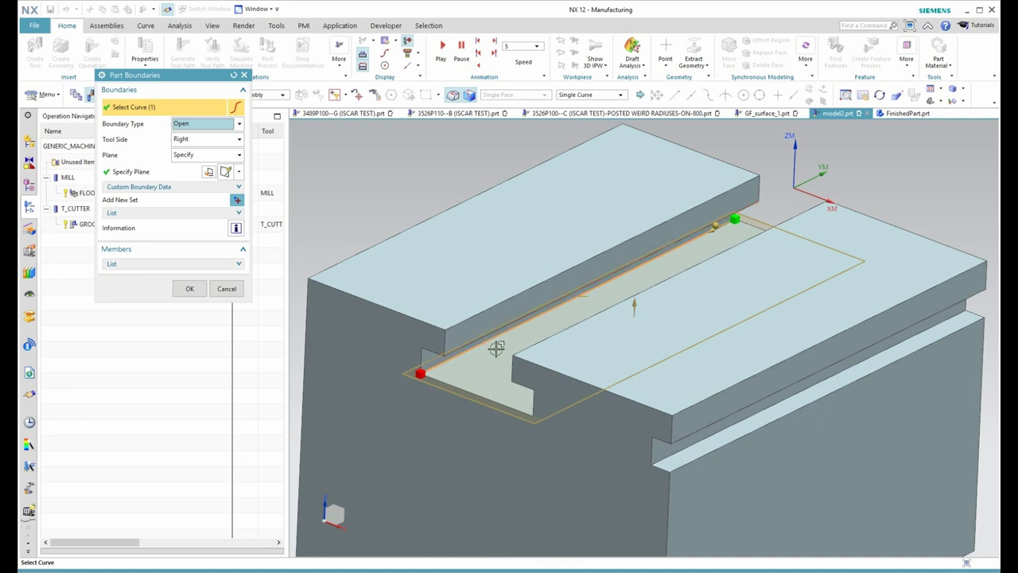
left_click(192, 140)
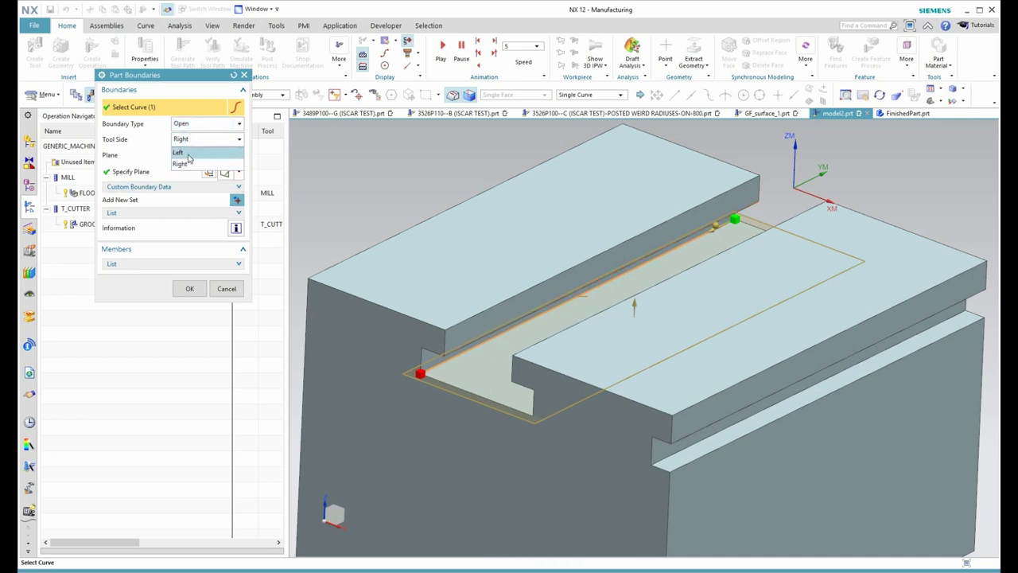
left_click(187, 153)
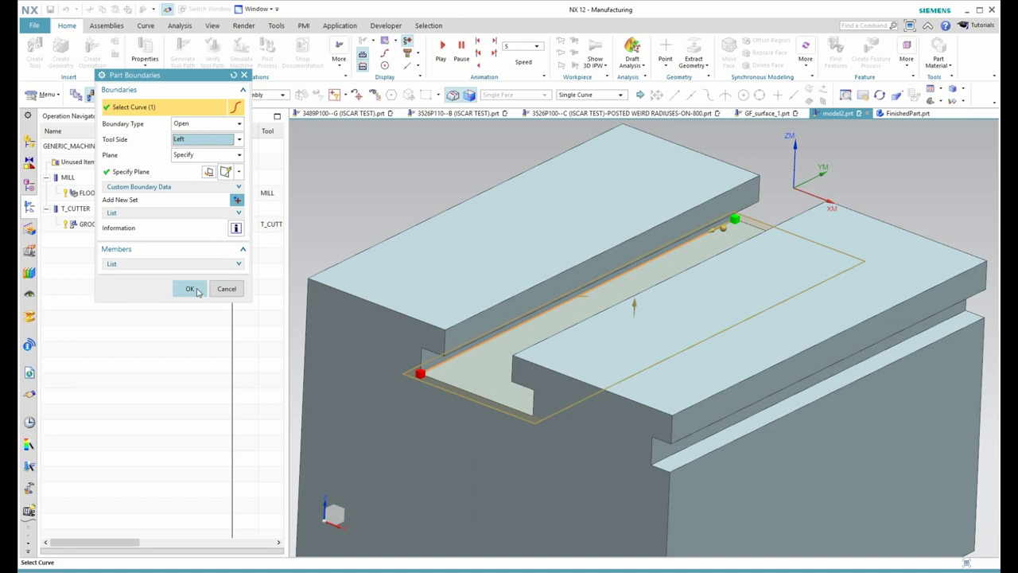
left_click(191, 288)
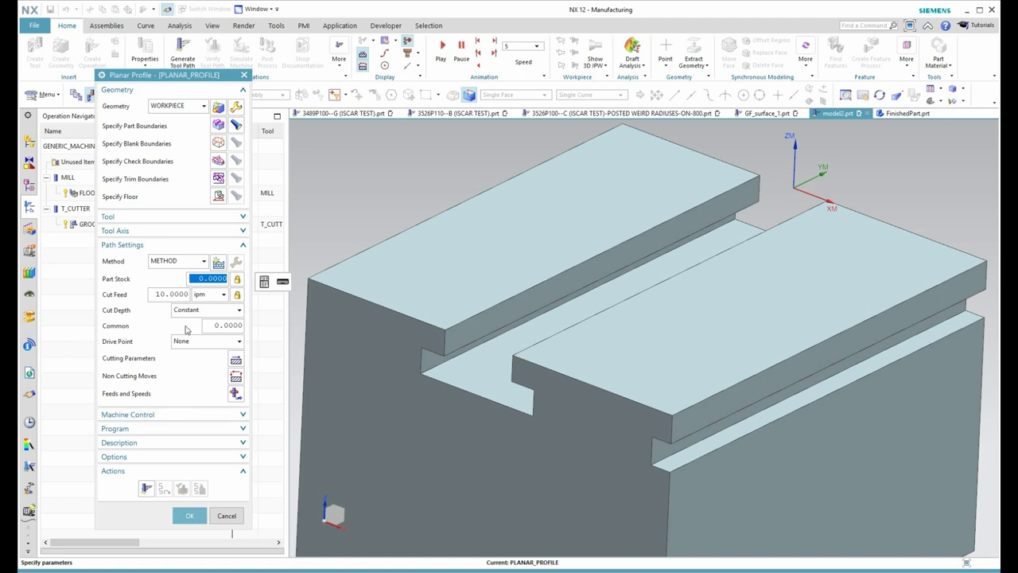
Step: Set the planar profile's drive point to SYS_OD_Bottom and generate the tool path
left_click(196, 342)
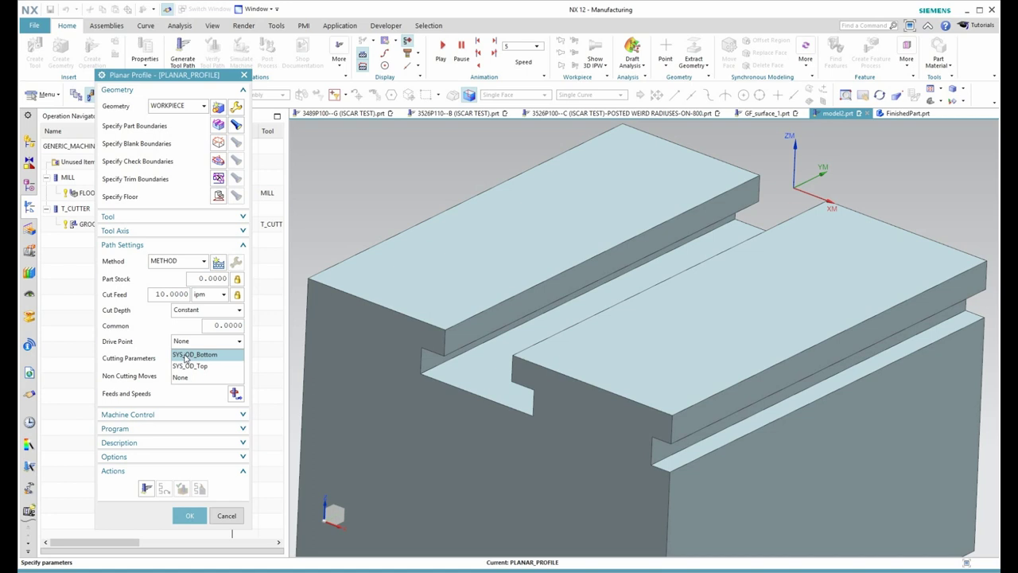
left_click(191, 355)
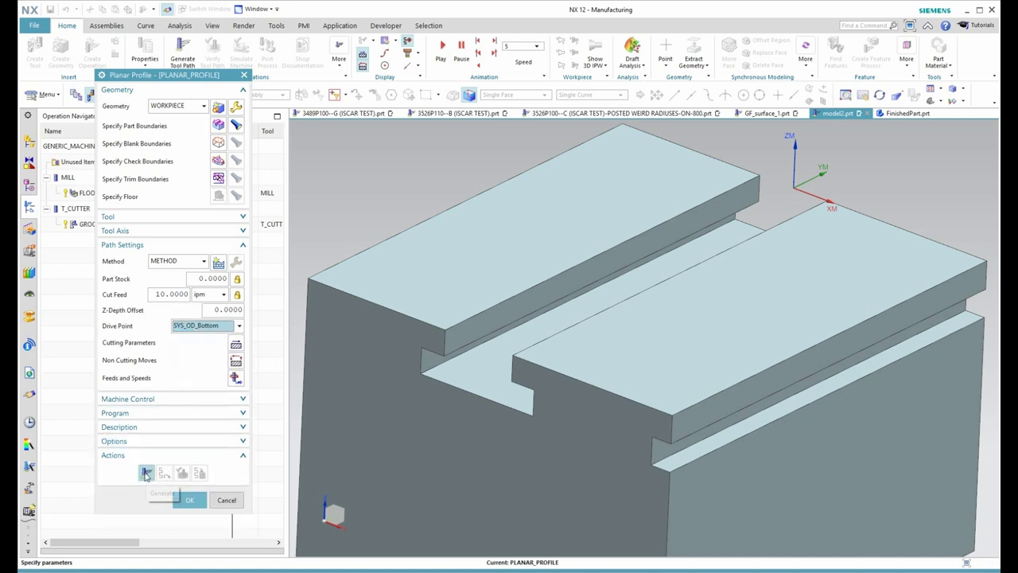
left_click(145, 471)
middle_click(346, 465)
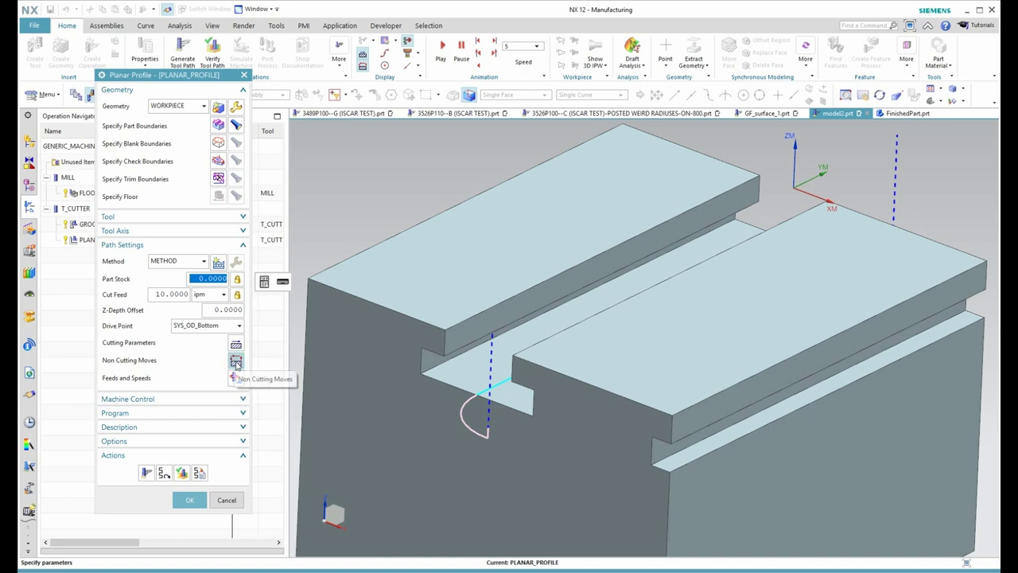
Step: Change the open area engage type to Linear in the non cutting moves and regenerate the tool path
middle_click(235, 365)
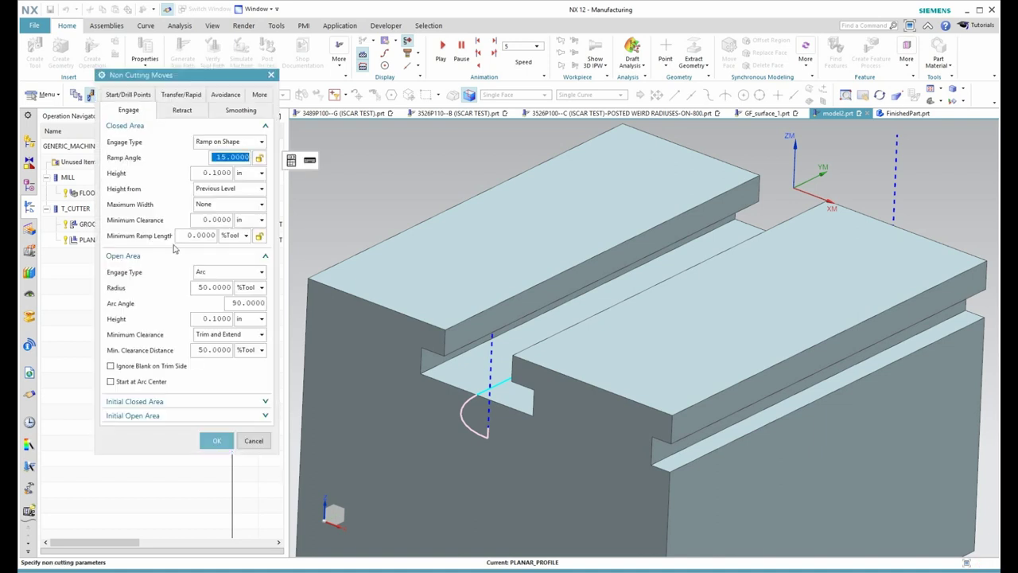
left_click(214, 273)
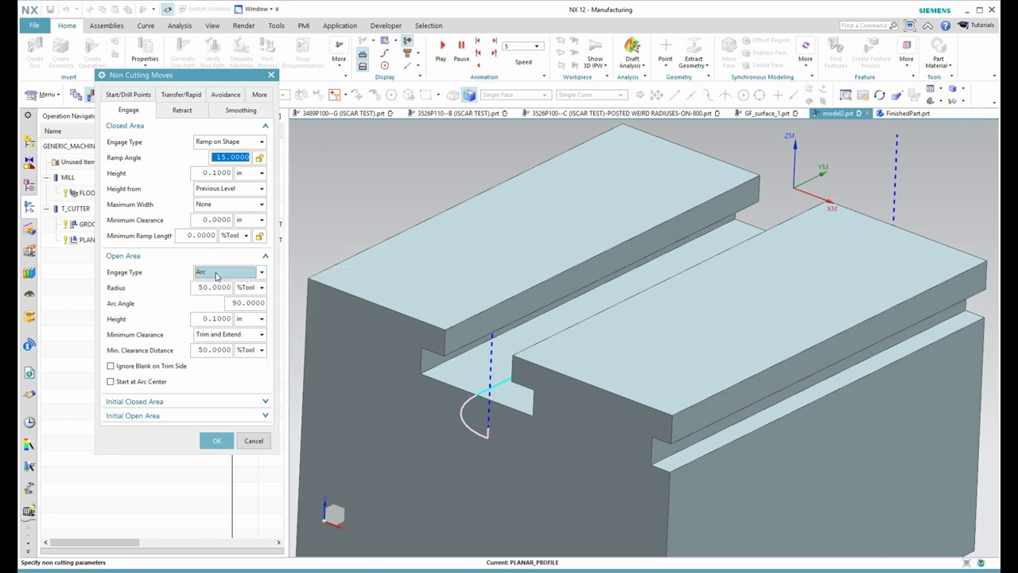
left_click(217, 294)
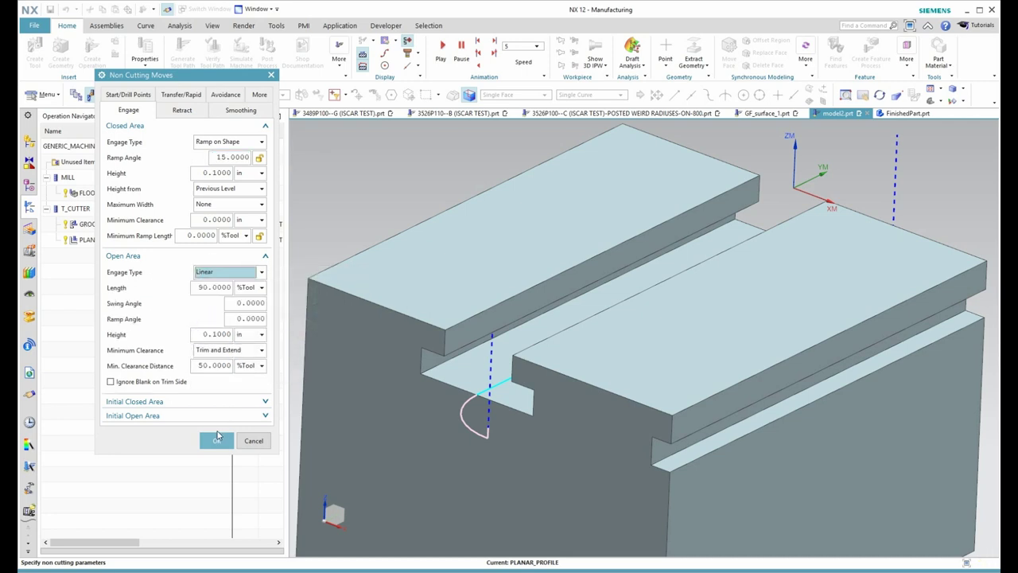
left_click(216, 440)
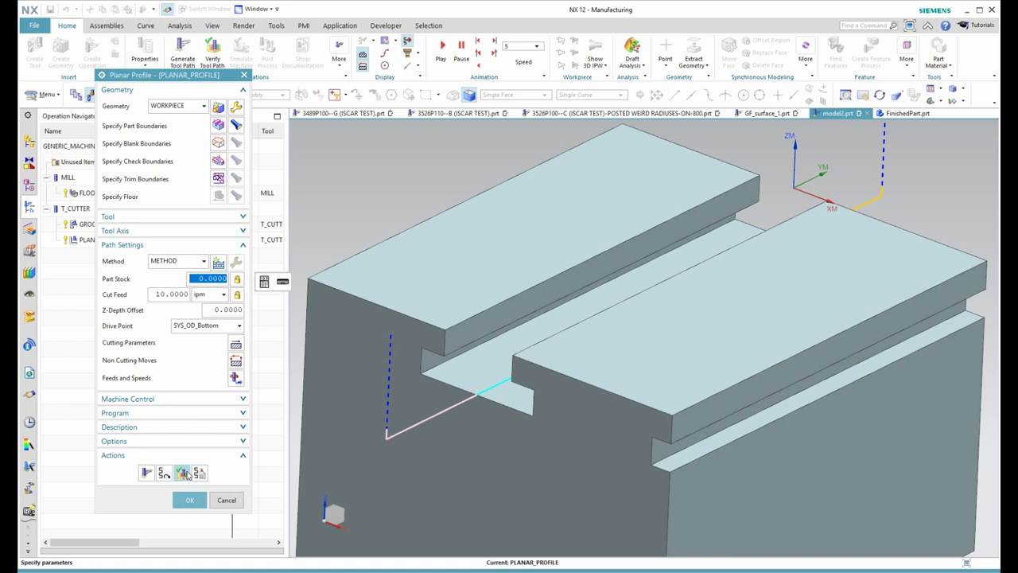
Step: Verify the T-slot tool path in a 3D Dynamic simulation at animation speed 3 and accept the Planar Profile operation
left_click(190, 500)
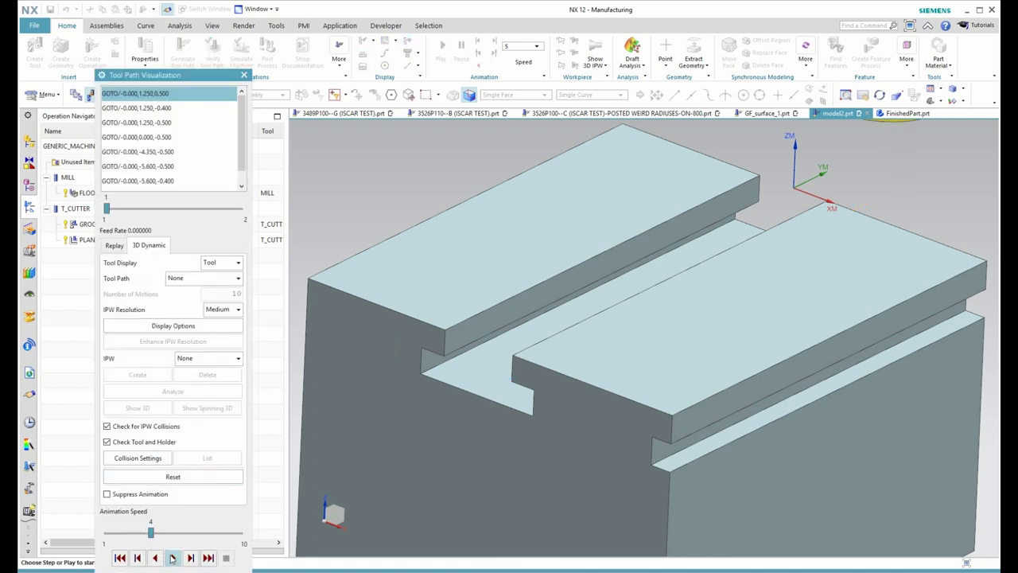
left_click_drag(149, 533, 136, 533)
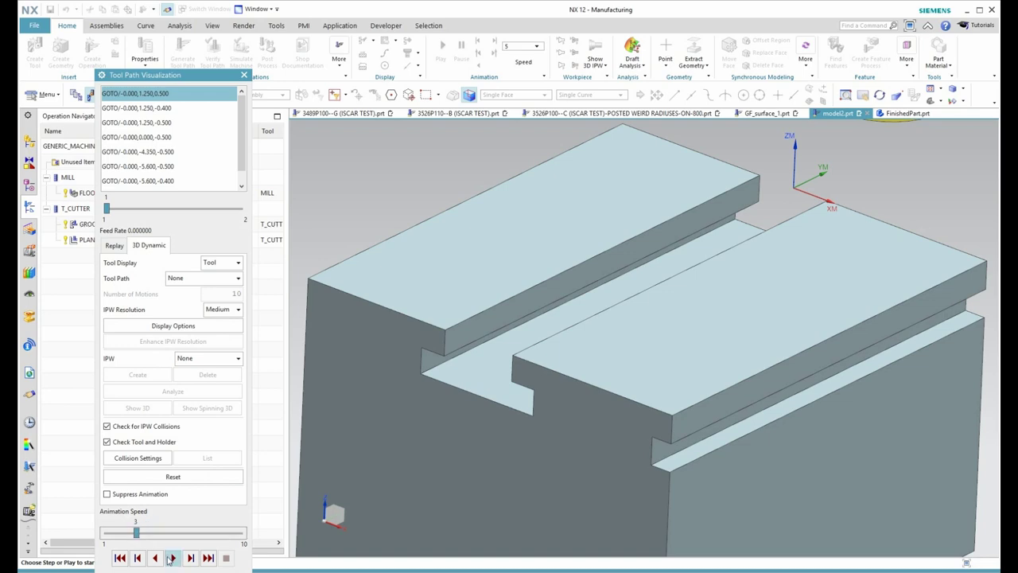
left_click(172, 558)
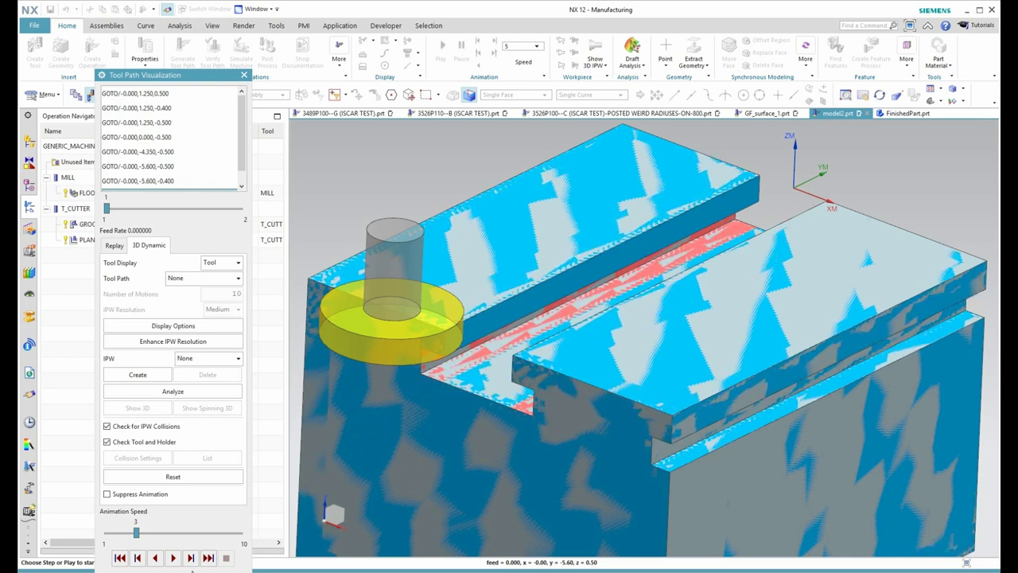
key("Escape")
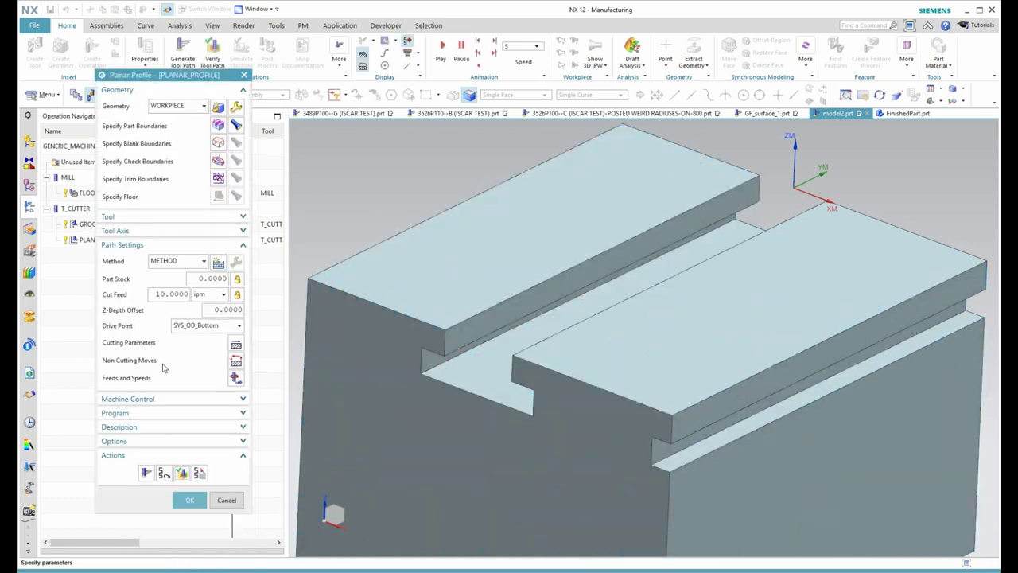
left_click(189, 500)
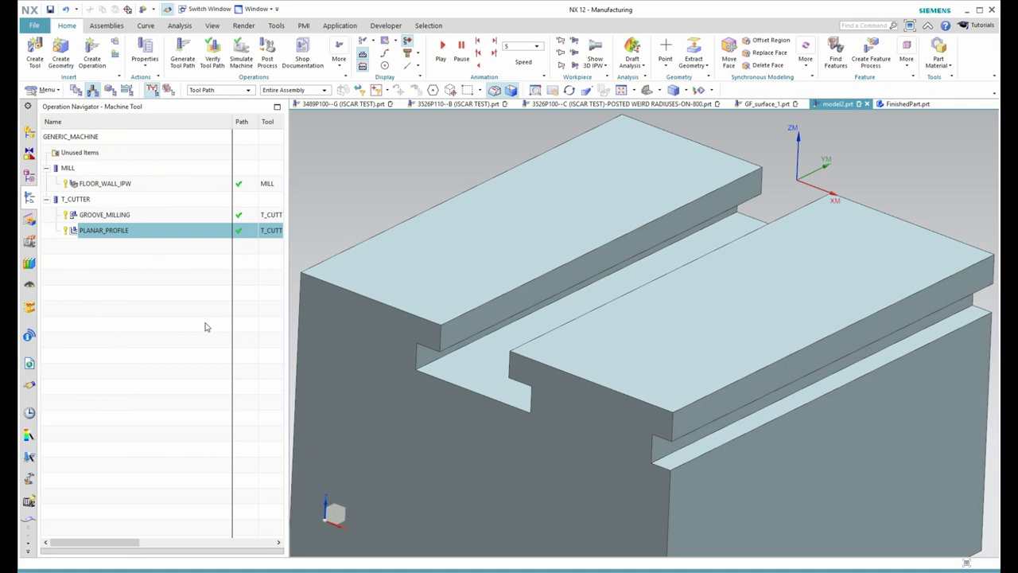
scroll(591, 352, "down", 2)
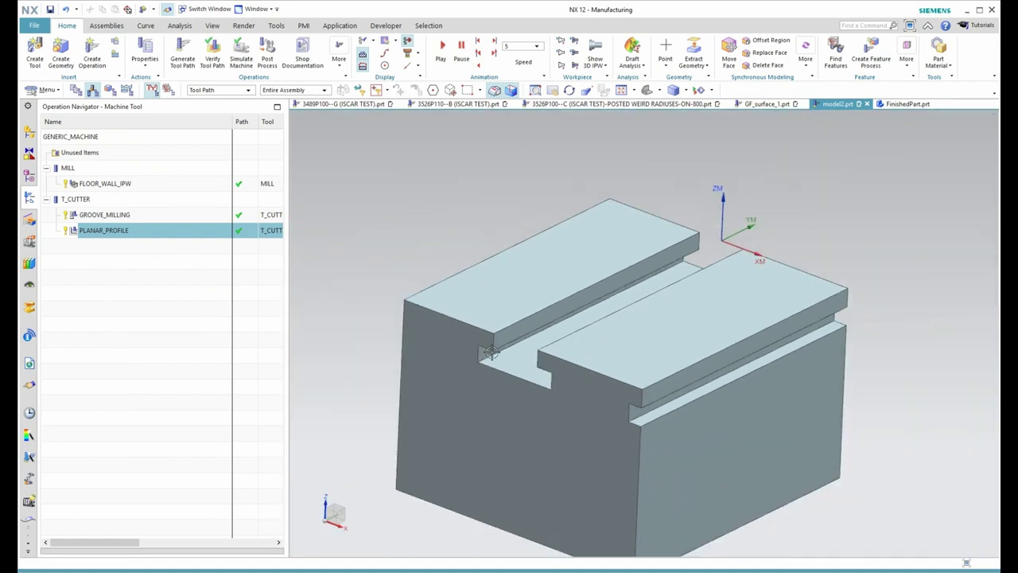